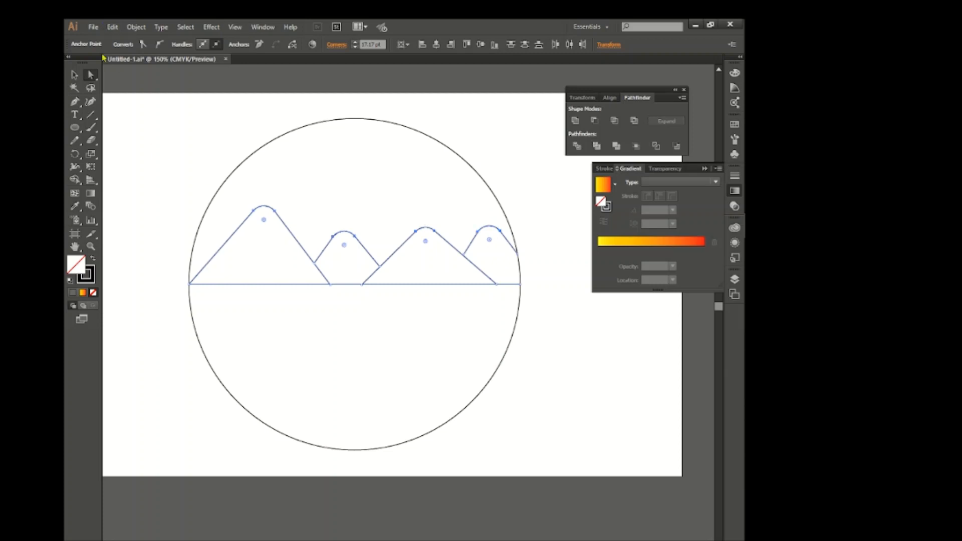
# Draw a small circle for the sun and move it into the sky above the second mountain peak.
pyautogui.press('v')
pyautogui.click(140, 141)
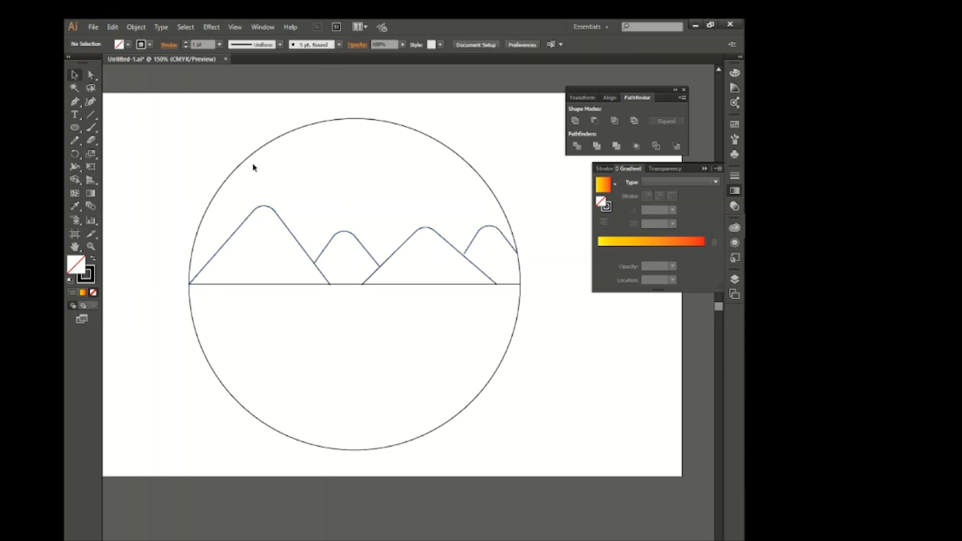
pyautogui.moveTo(382, 227); pyautogui.dragTo(401, 246)
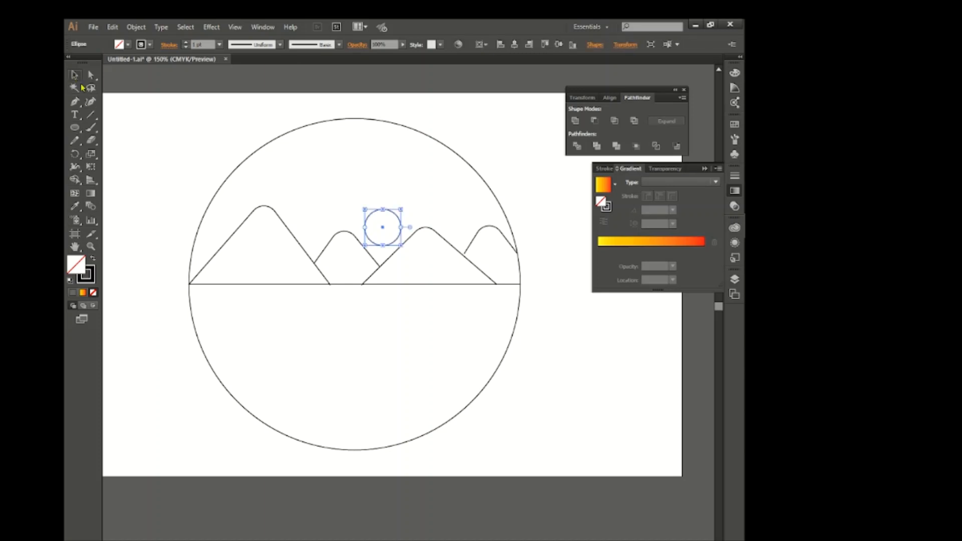
pyautogui.click(75, 75)
pyautogui.click(147, 133)
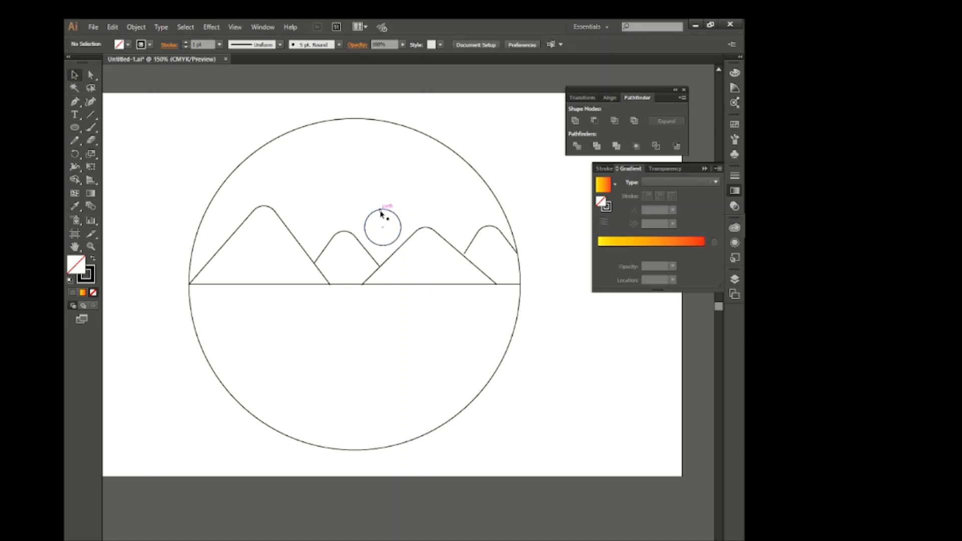
pyautogui.moveTo(381, 211); pyautogui.dragTo(356, 175)
pyautogui.click(412, 184)
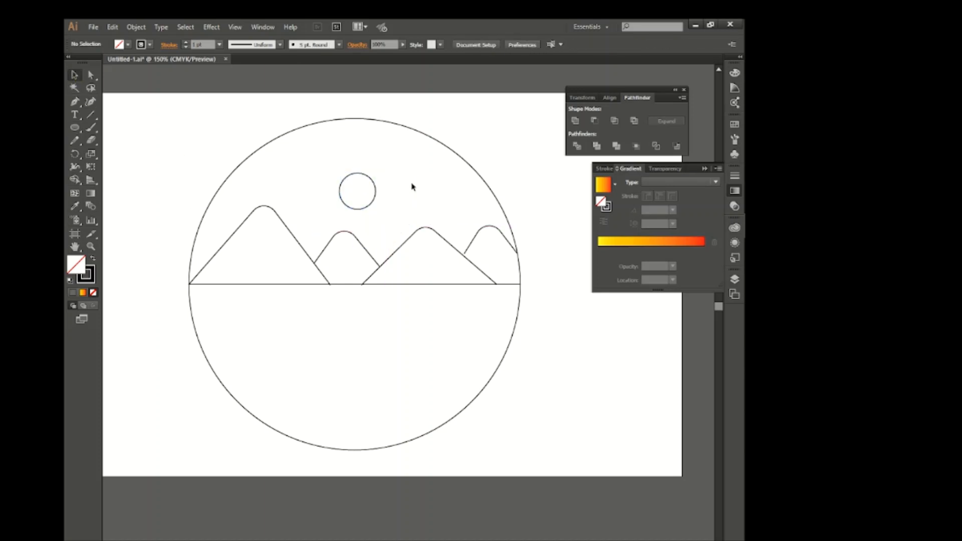
# Draw a short vertical ray upward from the small circle's top anchor and apply the triangular tapered width profile.
pyautogui.scroll(3, 363, 173)
pyautogui.click(351, 174)
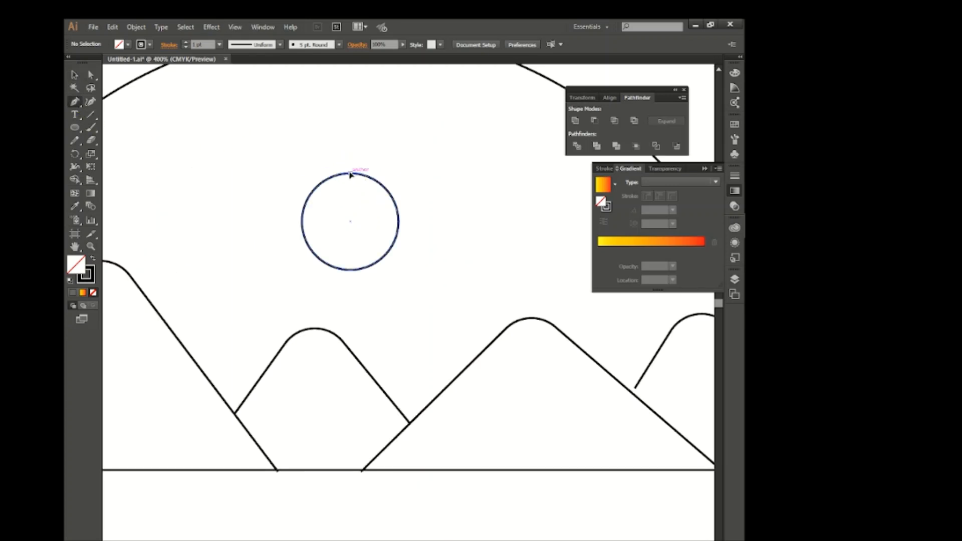
pyautogui.click(351, 144)
pyautogui.click(75, 75)
pyautogui.click(250, 45)
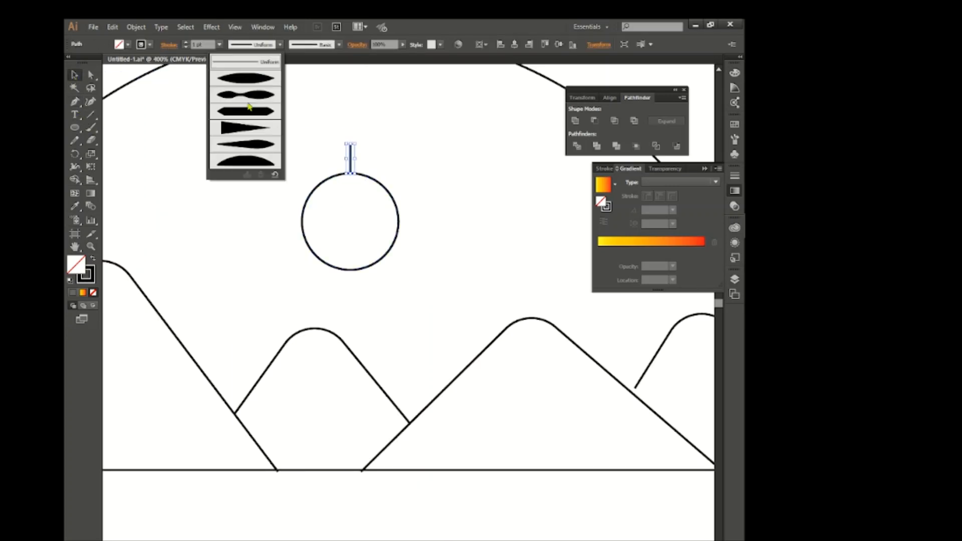
pyautogui.click(248, 136)
# Rotate copies of the ray around the small circle's centre at an angle of 360/20 until they form a full ring.
pyautogui.click(75, 155)
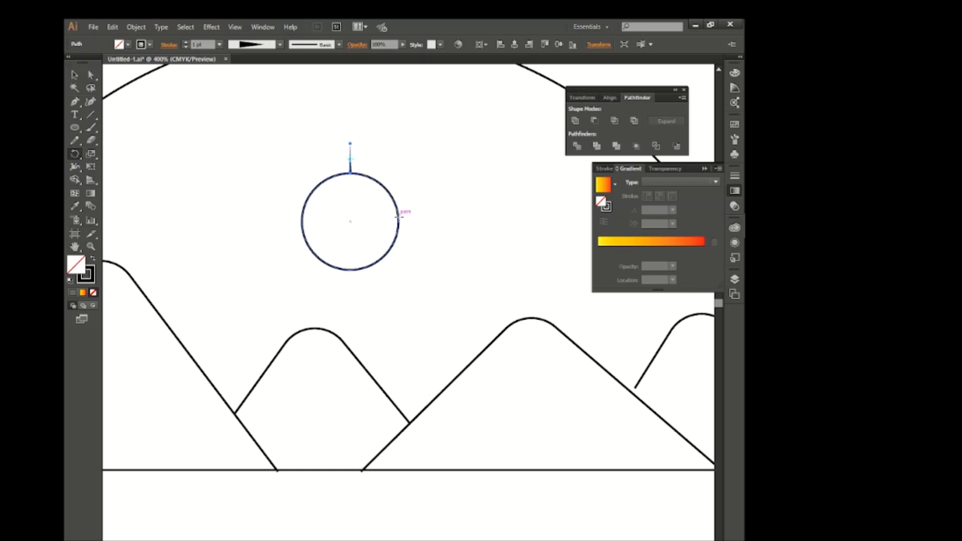
pyautogui.keyDown('alt'); pyautogui.click(350, 220); pyautogui.keyUp('alt')
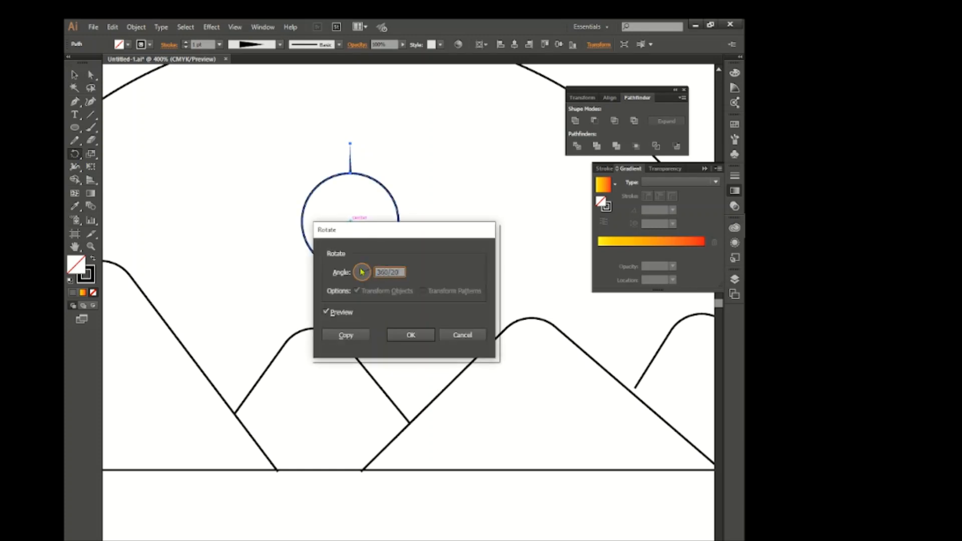
pyautogui.click(352, 335)
pyautogui.hotkey('ctrl', 'd')
pyautogui.hotkey('ctrl', 'd')
pyautogui.hotkey('ctrl', 'd')
pyautogui.hotkey('ctrl', 'd')
pyautogui.hotkey('ctrl', 'd')
pyautogui.hotkey('ctrl', 'd')
pyautogui.hotkey('ctrl', 'd')
pyautogui.hotkey('ctrl', 'd')
pyautogui.hotkey('ctrl', 'd')
pyautogui.hotkey('ctrl', 'd')
pyautogui.hotkey('ctrl', 'd')
pyautogui.hotkey('ctrl', 'd')
pyautogui.hotkey('ctrl', 'd')
pyautogui.hotkey('ctrl', 'd')
pyautogui.hotkey('ctrl', 'd')
pyautogui.hotkey('ctrl', 'd')
pyautogui.hotkey('ctrl', 'd')
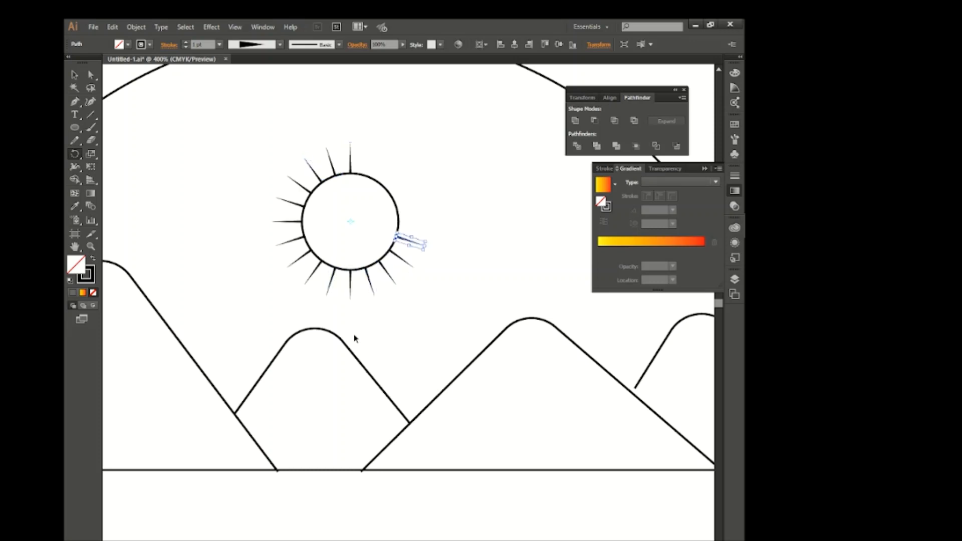
# Group the sun circle with its rays and move the group down into the gap between the second and third mountains.
pyautogui.click(74, 75)
pyautogui.moveTo(275, 136); pyautogui.dragTo(422, 278)
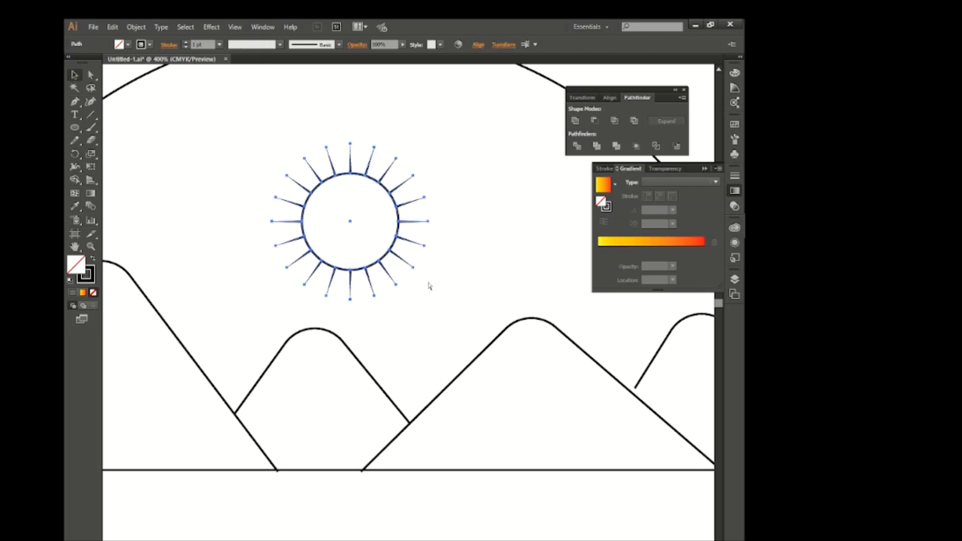
pyautogui.hotkey('ctrl', 'g')
pyautogui.moveTo(398, 241); pyautogui.dragTo(465, 316)
pyautogui.click(447, 166)
pyautogui.hotkey('ctrl', '-')
pyautogui.hotkey('ctrl', '-')
pyautogui.scroll(-3, 381, 308)
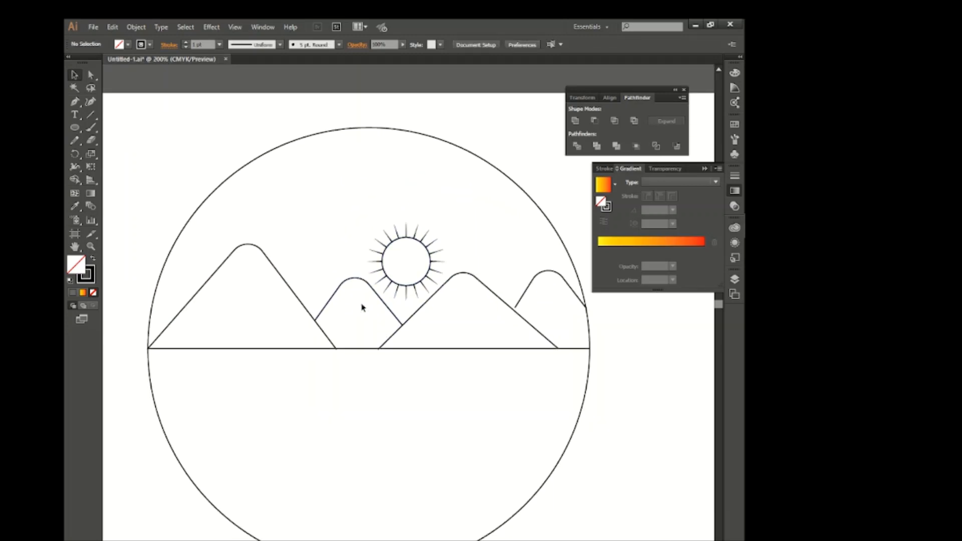
# Draw an uneven ground line with the Pen tool across the lower part of the big circle, finishing in a curve on its edge.
pyautogui.scroll(-2, 363, 307)
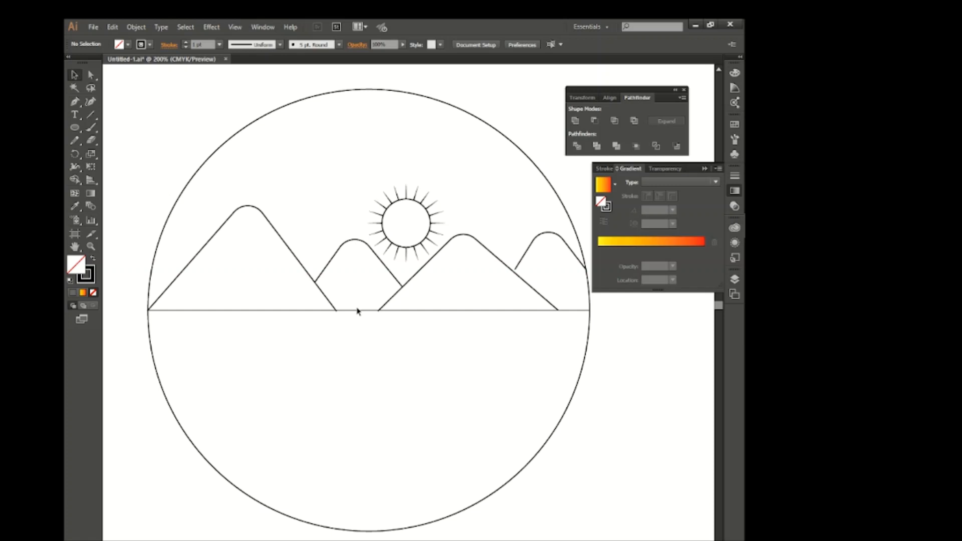
pyautogui.scroll(-4, 366, 337)
pyautogui.hscroll(3, 366, 337)
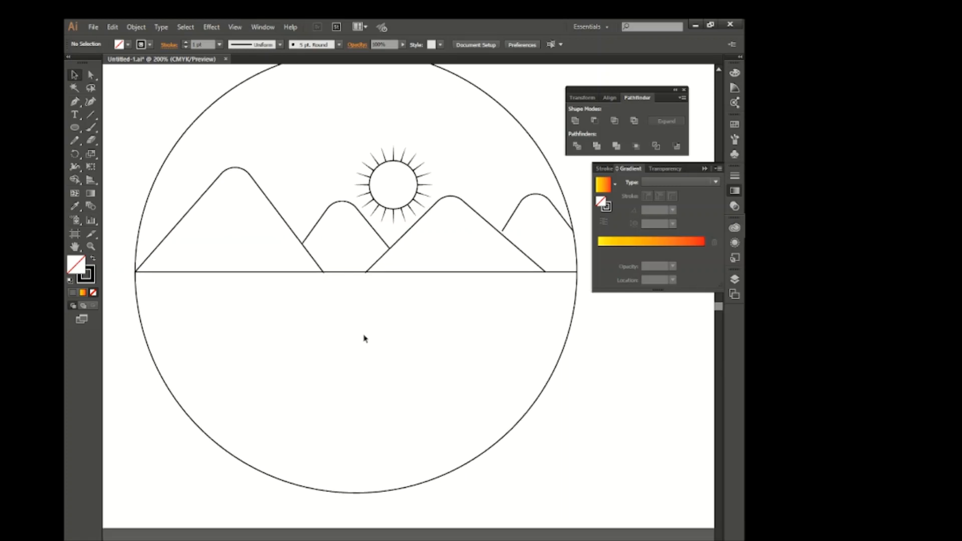
pyautogui.click(78, 105)
pyautogui.click(216, 442)
pyautogui.click(252, 416)
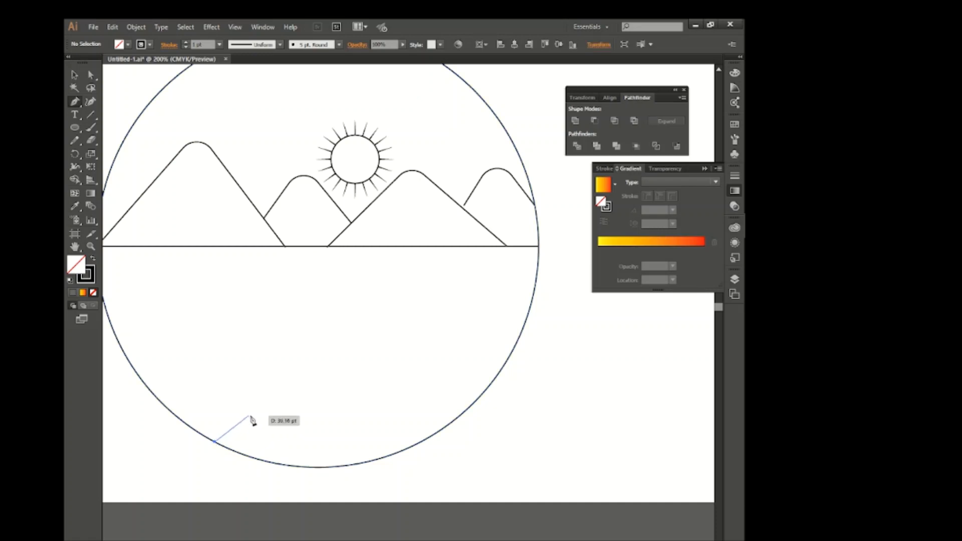
pyautogui.click(269, 423)
pyautogui.click(307, 416)
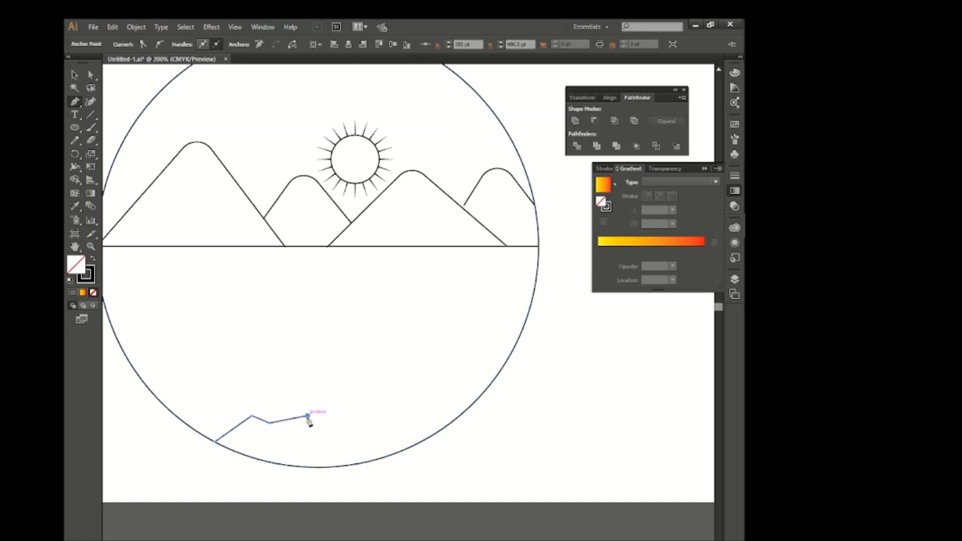
pyautogui.click(330, 432)
pyautogui.click(375, 416)
pyautogui.click(393, 414)
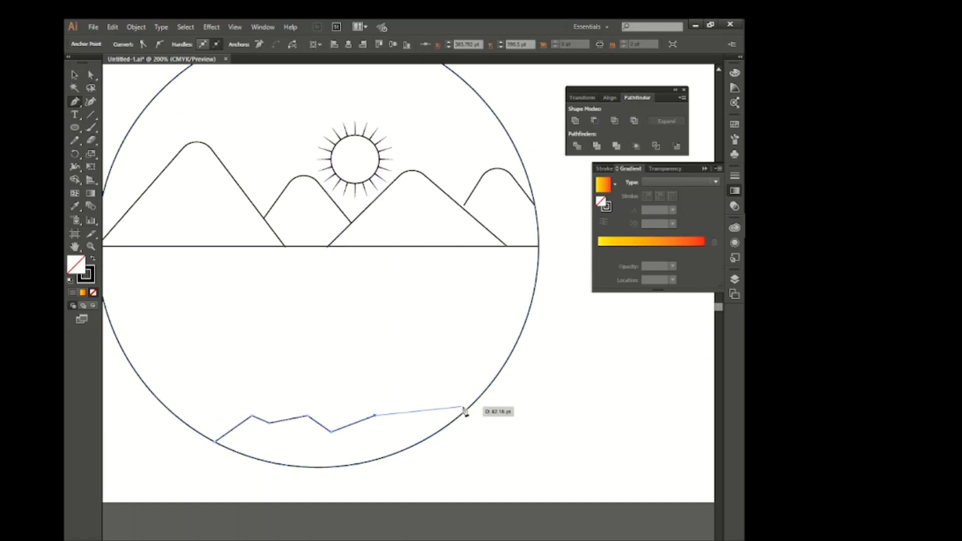
pyautogui.moveTo(472, 405)
pyautogui.mouseDown()
pyautogui.moveTo(509, 415)
pyautogui.moveTo(475, 408)
pyautogui.mouseUp()
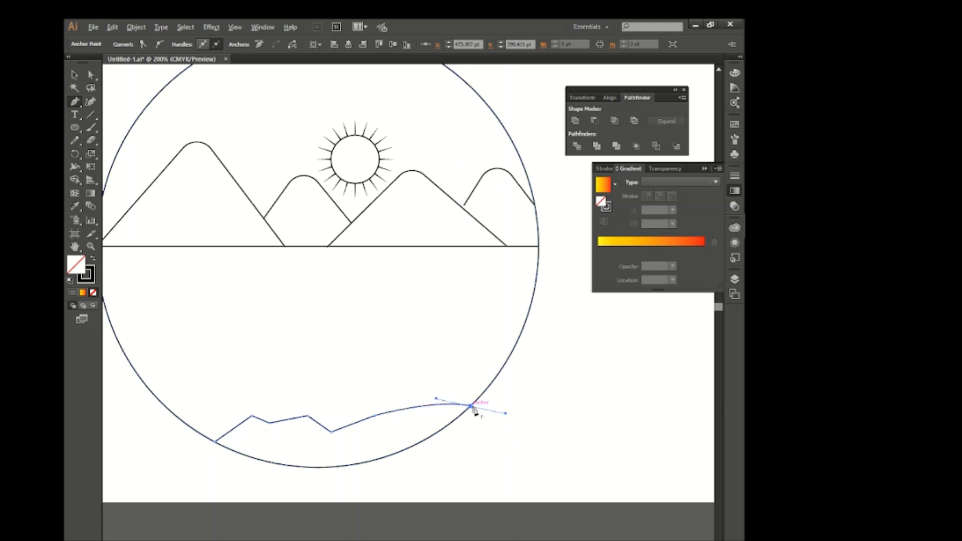
pyautogui.press('v')
pyautogui.click(313, 356)
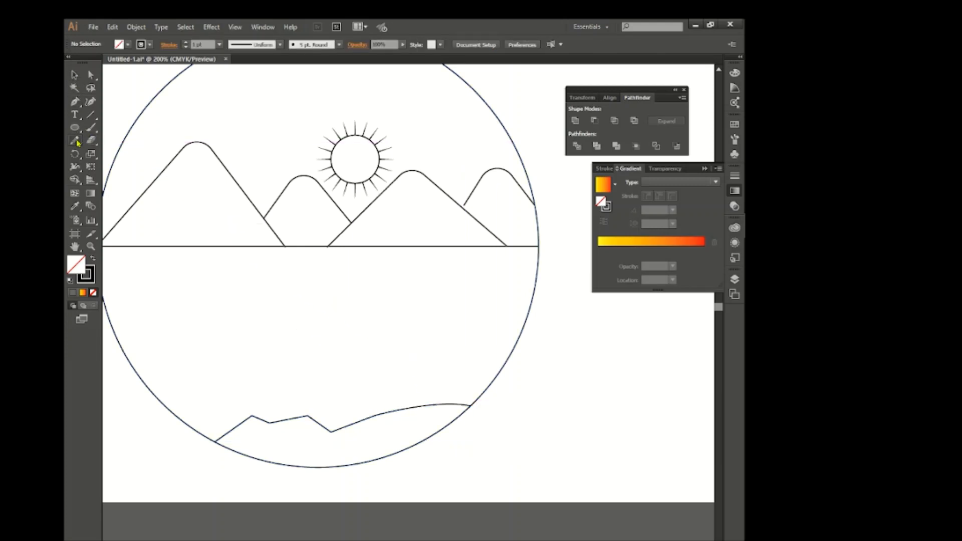
# Round off the sharp corners of the ground line with the Smooth tool.
pyautogui.moveTo(76, 143); pyautogui.dragTo(99, 166)
pyautogui.keyDown('ctrl'); pyautogui.click(318, 422); pyautogui.keyUp('ctrl')
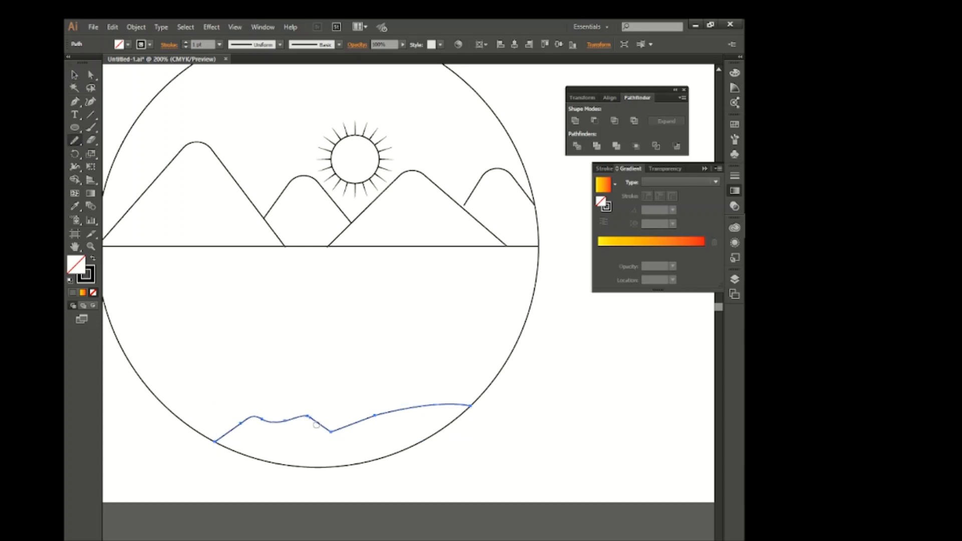
pyautogui.press('v')
pyautogui.click(257, 314)
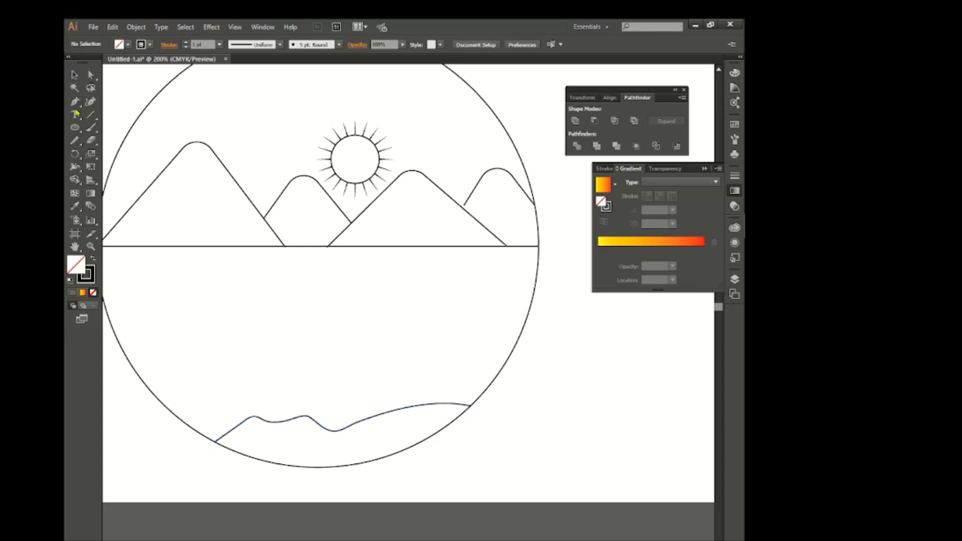
# Draw a tapered tree trunk outline about 78 pt tall on the right part of the ground line.
pyautogui.moveTo(461, 405); pyautogui.dragTo(461, 326)
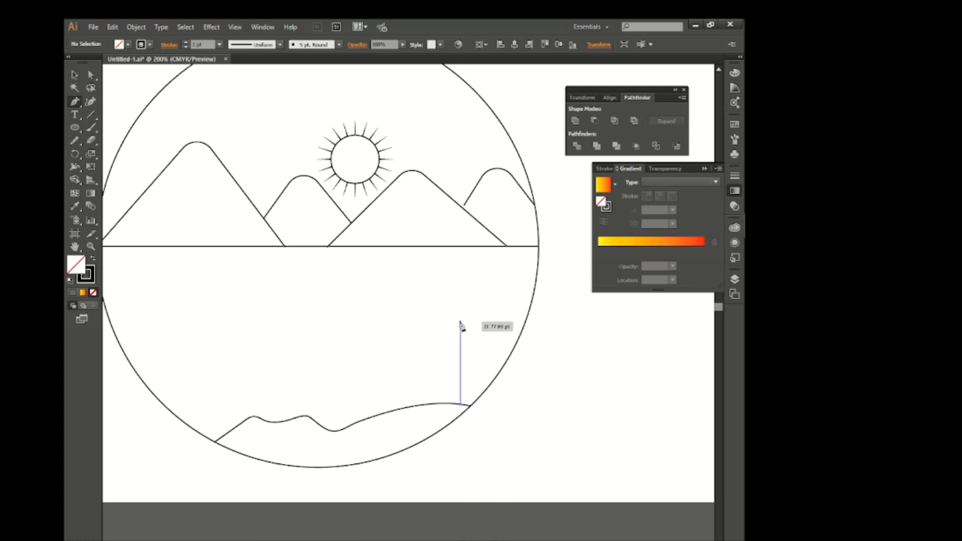
pyautogui.click(461, 322)
pyautogui.click(452, 322)
pyautogui.click(439, 403)
pyautogui.click(74, 75)
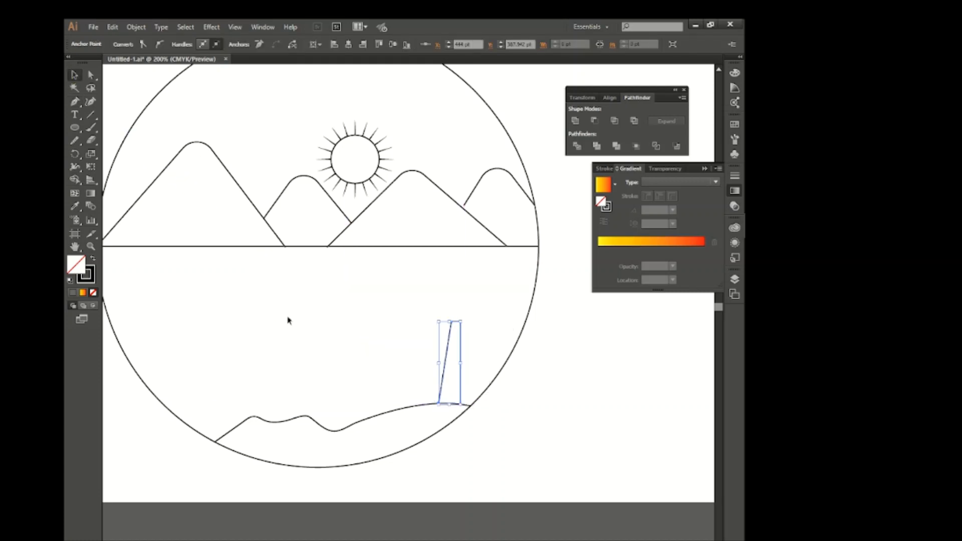
pyautogui.click(288, 321)
# Cut the trunk outline at its two upper corners with the Scissors tool and delete the short top segment.
pyautogui.click(93, 141)
pyautogui.scroll(1, 461, 326)
pyautogui.click(460, 320)
pyautogui.click(446, 321)
pyautogui.click(74, 76)
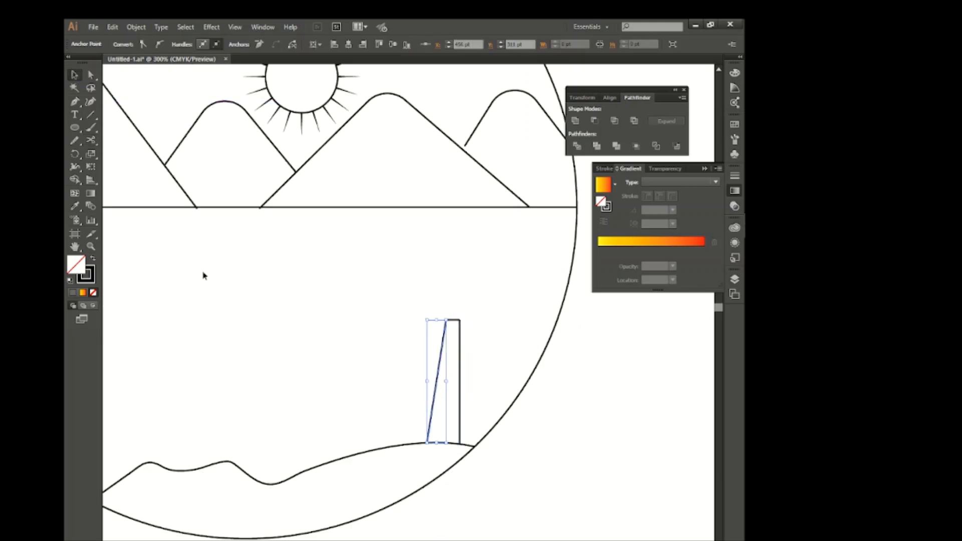
pyautogui.click(205, 275)
pyautogui.click(454, 321)
pyautogui.press('Delete')
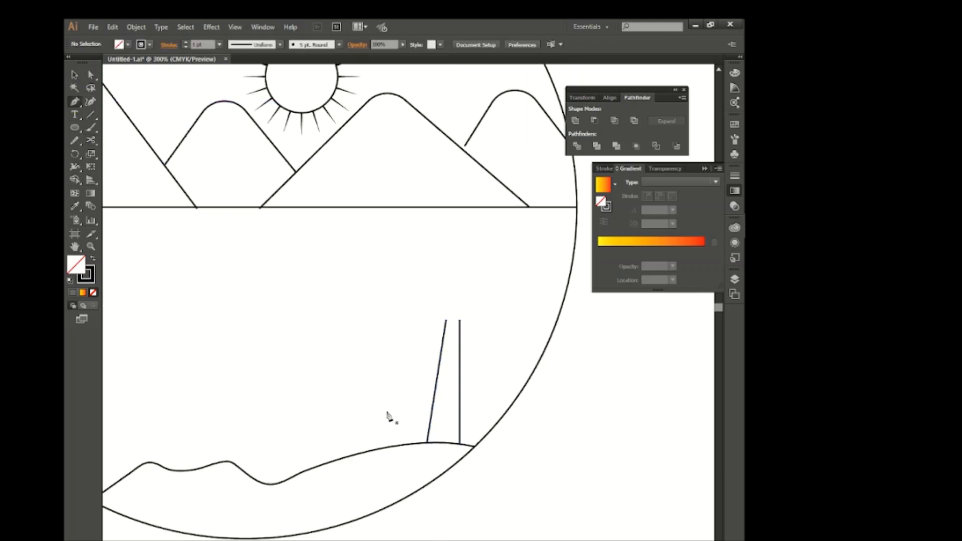
# Draw a curved branch rising to the right from the trunk's right side and ending in a pointed tip.
pyautogui.click(451, 316)
pyautogui.moveTo(480, 290); pyautogui.dragTo(499, 302)
pyautogui.click(460, 320)
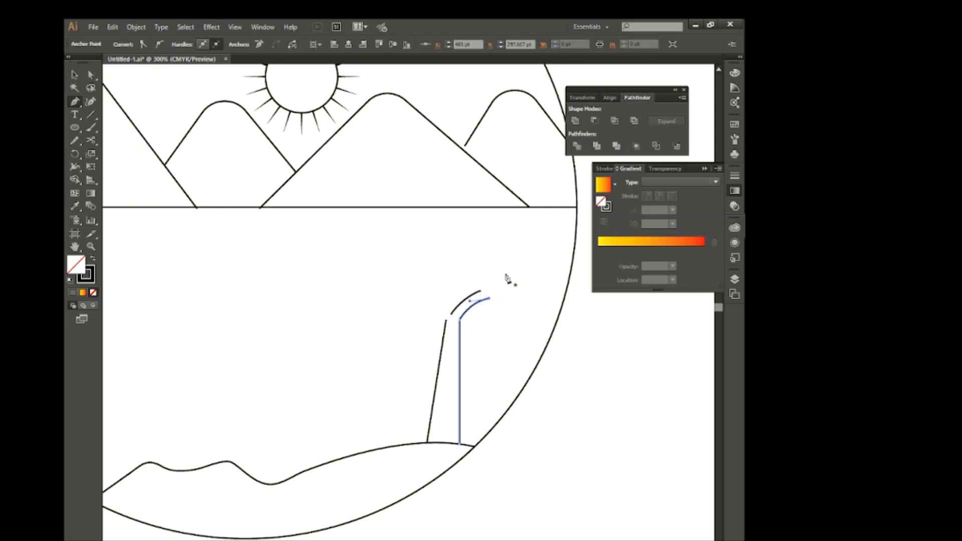
pyautogui.click(480, 291)
pyautogui.click(505, 271)
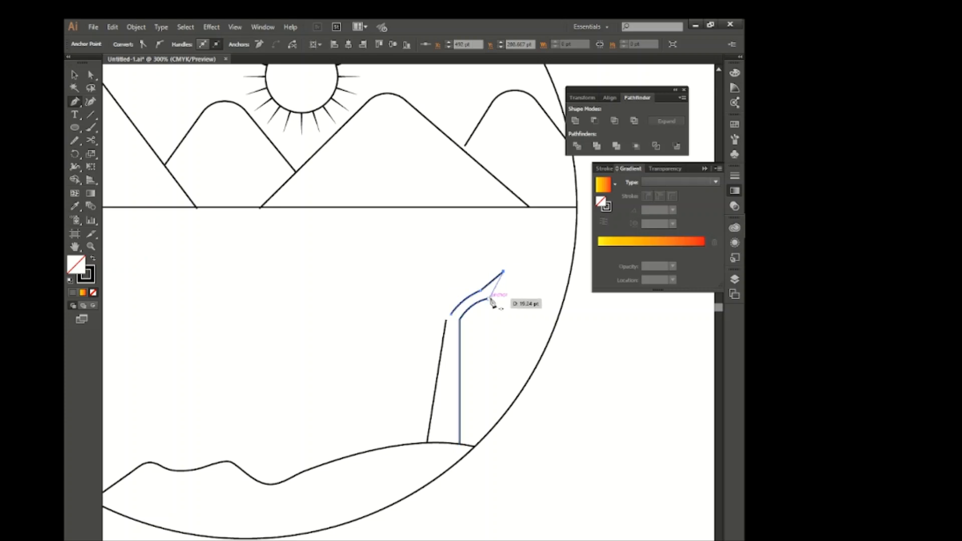
pyautogui.click(489, 299)
# Draw a pointed left branch from the fork and connect it to the trunk's left side.
pyautogui.keyDown('ctrl'); pyautogui.click(431, 313); pyautogui.keyUp('ctrl')
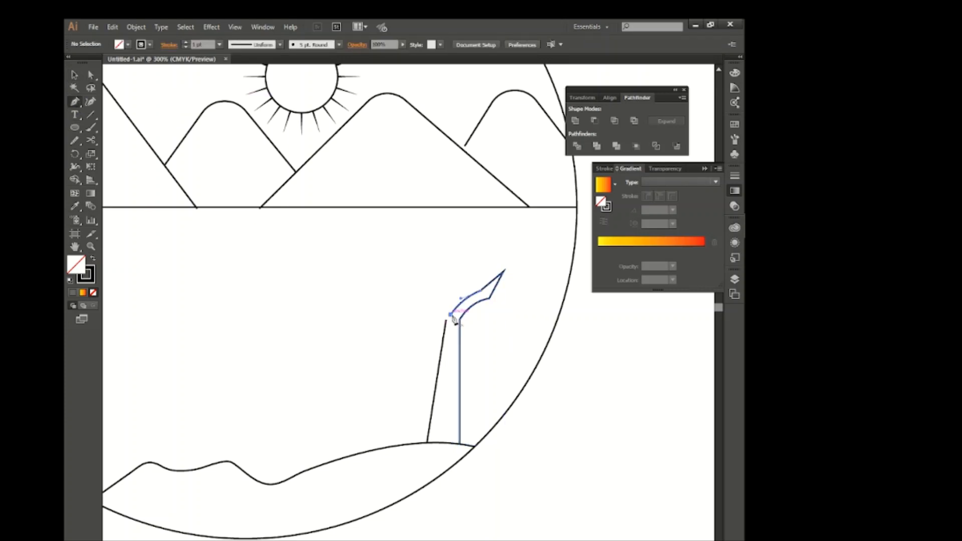
pyautogui.click(451, 315)
pyautogui.moveTo(398, 264); pyautogui.dragTo(368, 241)
pyautogui.click(398, 263)
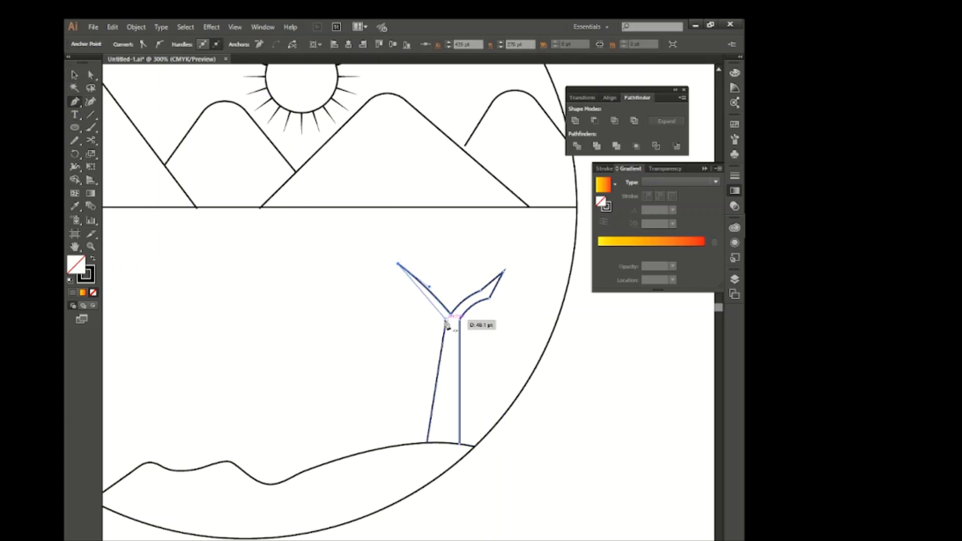
pyautogui.click(450, 316)
pyautogui.keyDown('ctrl'); pyautogui.click(266, 208); pyautogui.keyUp('ctrl')
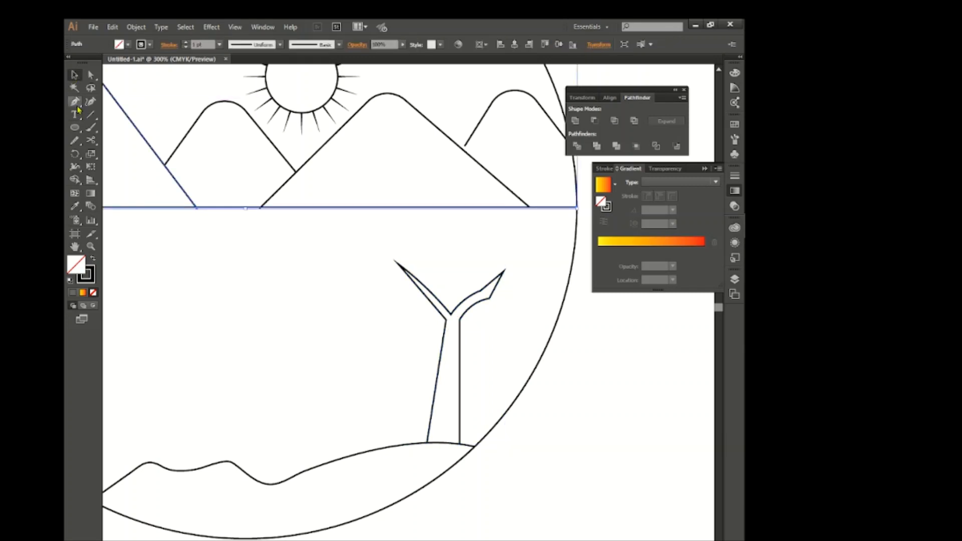
# Draw a narrow, pointed upright branch growing from the left branch near the fork.
pyautogui.click(444, 306)
pyautogui.click(459, 224)
pyautogui.moveTo(443, 304); pyautogui.dragTo(79, 90)
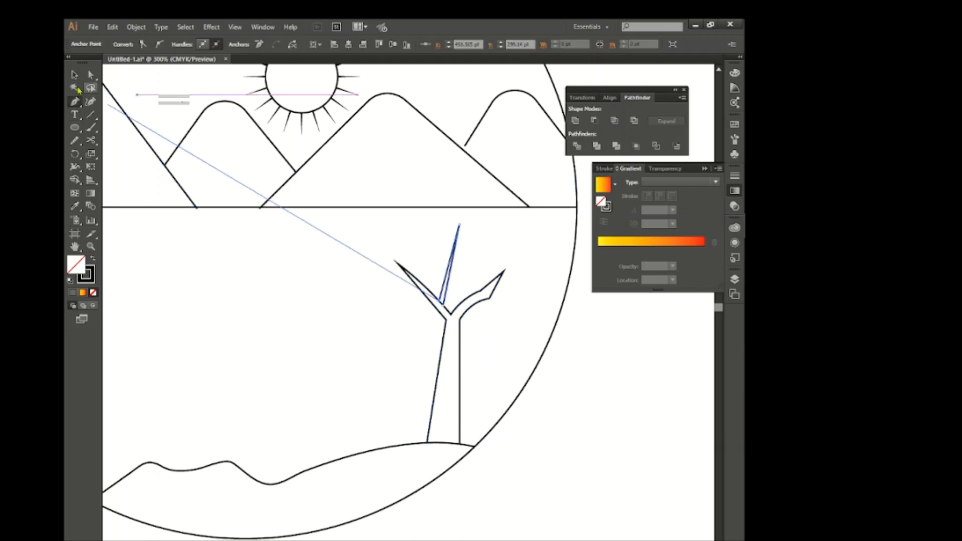
pyautogui.click(75, 75)
pyautogui.click(164, 213)
# Draw thin curved twigs along and at the ends of all three branches with the Pencil tool.
pyautogui.click(76, 102)
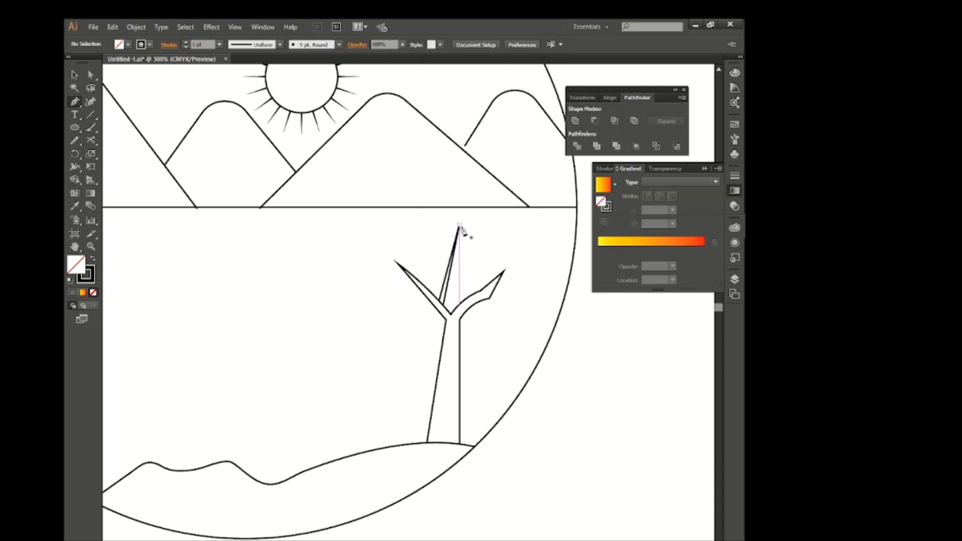
pyautogui.scroll(1, 451, 217)
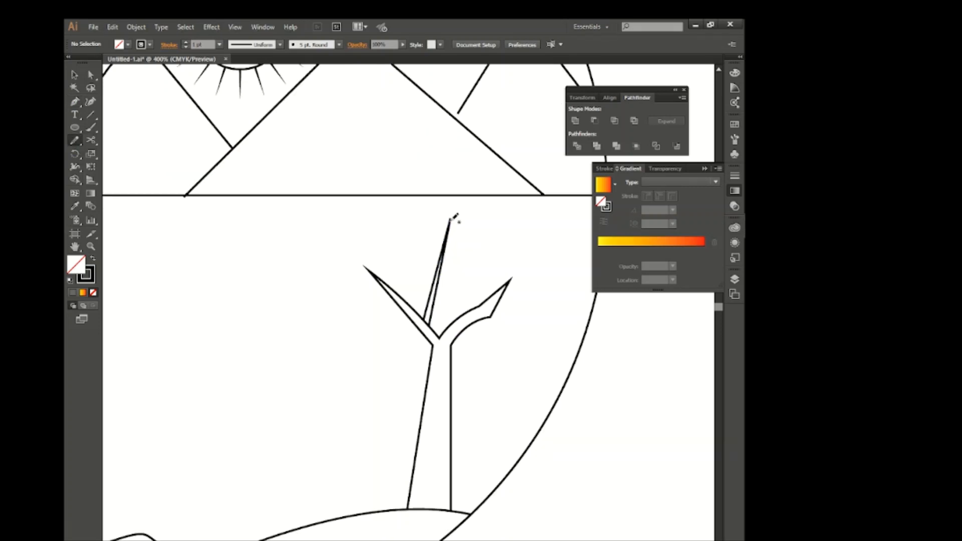
pyautogui.moveTo(450, 220); pyautogui.dragTo(440, 184)
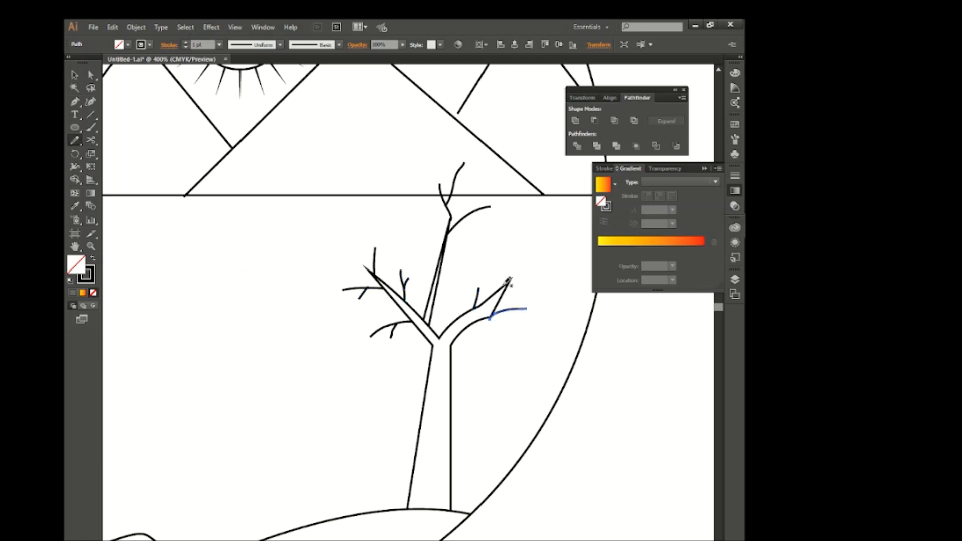
# Apply the triangular tapered width profile to all the thin twigs of the tree.
pyautogui.click(77, 77)
pyautogui.moveTo(493, 158); pyautogui.dragTo(405, 347)
pyautogui.keyDown('shift'); pyautogui.click(516, 310); pyautogui.keyUp('shift')
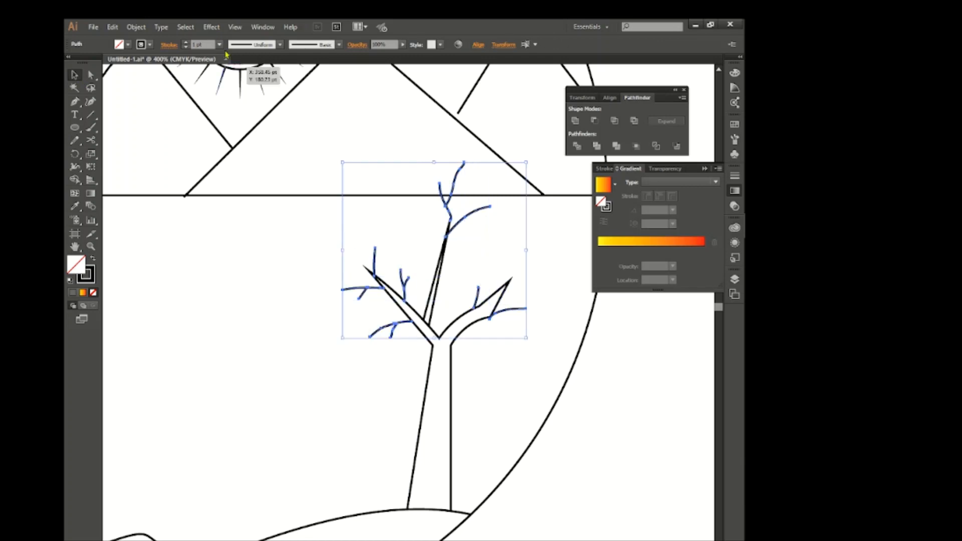
pyautogui.click(253, 45)
pyautogui.click(247, 123)
pyautogui.click(258, 225)
pyautogui.hscroll(1, 259, 225)
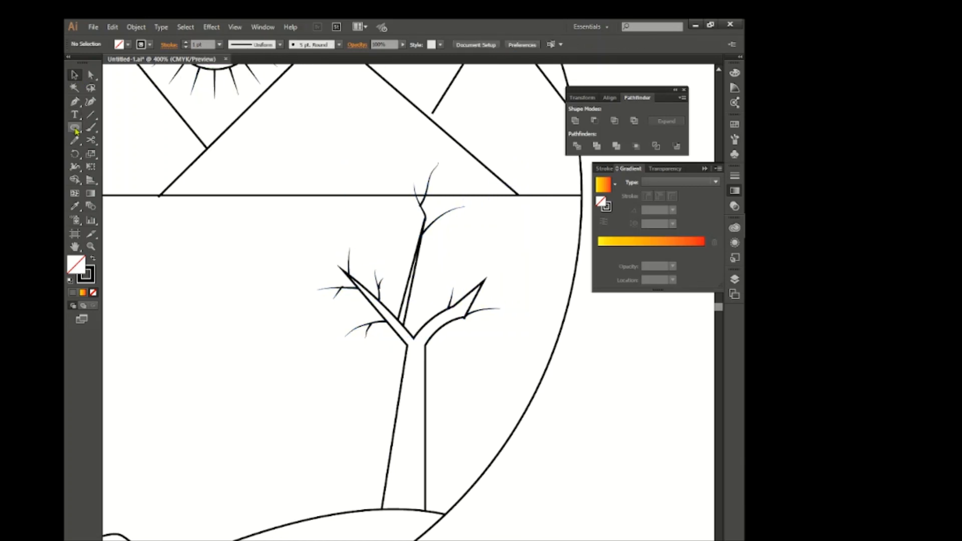
# Draw a circle left of the tree with the Ellipse tool, filled black and without a stroke.
pyautogui.click(75, 129)
pyautogui.moveTo(131, 251); pyautogui.dragTo(224, 344)
pyautogui.click(75, 75)
pyautogui.click(128, 45)
pyautogui.click(93, 61)
pyautogui.click(142, 47)
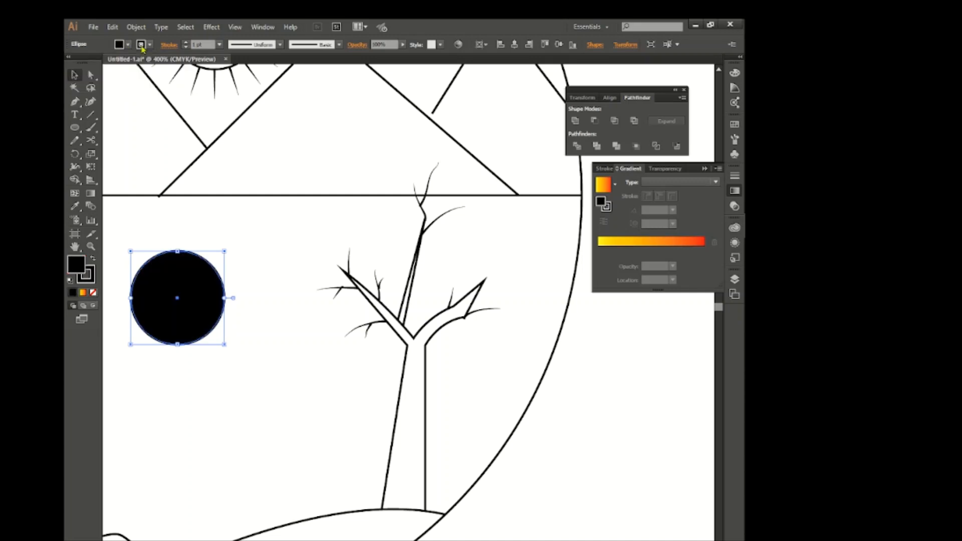
pyautogui.click(70, 61)
# Duplicate the black circle sideways with a slight overlap and keep only the pointed leaf-shaped intersection using the Shape Builder.
pyautogui.click(165, 223)
pyautogui.moveTo(191, 303); pyautogui.dragTo(272, 302)
pyautogui.keyDown('shift'); pyautogui.click(181, 286); pyautogui.keyUp('shift')
pyautogui.click(75, 180)
pyautogui.keyDown('alt'); pyautogui.click(173, 273); pyautogui.keyUp('alt')
pyautogui.moveTo(244, 264); pyautogui.dragTo(270, 297)
pyautogui.click(74, 75)
# Place rotated copies of the leaf at the tip and on the twigs of the tree's right branch.
pyautogui.click(181, 281)
pyautogui.hotkey('ctrl', '+')
pyautogui.moveTo(119, 296); pyautogui.dragTo(427, 266)
pyautogui.hscroll(3, 359, 271)
pyautogui.moveTo(359, 266); pyautogui.dragTo(414, 242)
pyautogui.moveTo(424, 204); pyautogui.dragTo(393, 275)
pyautogui.click(448, 235)
pyautogui.click(417, 241)
pyautogui.click(448, 236)
pyautogui.click(483, 300)
pyautogui.click(498, 281)
pyautogui.moveTo(390, 267); pyautogui.dragTo(361, 252)
pyautogui.click(362, 252)
pyautogui.moveTo(379, 285); pyautogui.dragTo(393, 286)
pyautogui.moveTo(393, 288); pyautogui.dragTo(489, 325)
# Place rotated leaf copies on the lower twigs of the tree's left branch.
pyautogui.moveTo(497, 333); pyautogui.dragTo(375, 371)
pyautogui.click(440, 388)
pyautogui.hscroll(-3, 440, 388)
pyautogui.click(380, 386)
pyautogui.moveTo(385, 380); pyautogui.dragTo(332, 385)
pyautogui.click(359, 404)
pyautogui.moveTo(335, 361); pyautogui.dragTo(311, 311)
pyautogui.click(371, 391)
pyautogui.moveTo(311, 312); pyautogui.dragTo(290, 292)
pyautogui.click(301, 323)
pyautogui.click(333, 324)
# Place rotated leaf copies at the left branch's tip and on its upper twigs.
pyautogui.scroll(2, 335, 326)
pyautogui.moveTo(366, 403); pyautogui.dragTo(345, 253)
pyautogui.moveTo(340, 252); pyautogui.dragTo(309, 278)
pyautogui.moveTo(318, 261); pyautogui.dragTo(313, 285)
pyautogui.click(294, 250)
pyautogui.click(269, 289)
pyautogui.moveTo(366, 399); pyautogui.dragTo(391, 296)
pyautogui.click(410, 279)
pyautogui.moveTo(398, 282); pyautogui.dragTo(400, 294)
pyautogui.click(411, 346)
# Place rotated leaf copies on the topmost twigs of the tree's upright branch.
pyautogui.scroll(3, 428, 425)
pyautogui.hscroll(2, 428, 425)
pyautogui.moveTo(347, 369); pyautogui.dragTo(376, 223)
pyautogui.click(461, 236)
pyautogui.click(376, 208)
pyautogui.click(440, 248)
pyautogui.moveTo(391, 225); pyautogui.dragTo(377, 242)
pyautogui.moveTo(389, 202); pyautogui.dragTo(372, 199)
pyautogui.click(360, 211)
# Place two rotated leaf copies on the twig curving right from the upright branch.
pyautogui.moveTo(374, 221); pyautogui.dragTo(459, 275)
pyautogui.click(360, 227)
pyautogui.moveTo(470, 257); pyautogui.dragTo(459, 288)
pyautogui.click(473, 305)
pyautogui.click(475, 306)
pyautogui.moveTo(475, 292); pyautogui.dragTo(449, 289)
pyautogui.click(464, 313)
pyautogui.click(460, 317)
pyautogui.click(459, 319)
# Draw an unfilled, black-outlined rectangle on the hill just left of the tree as the house walls.
pyautogui.scroll(-1, 408, 374)
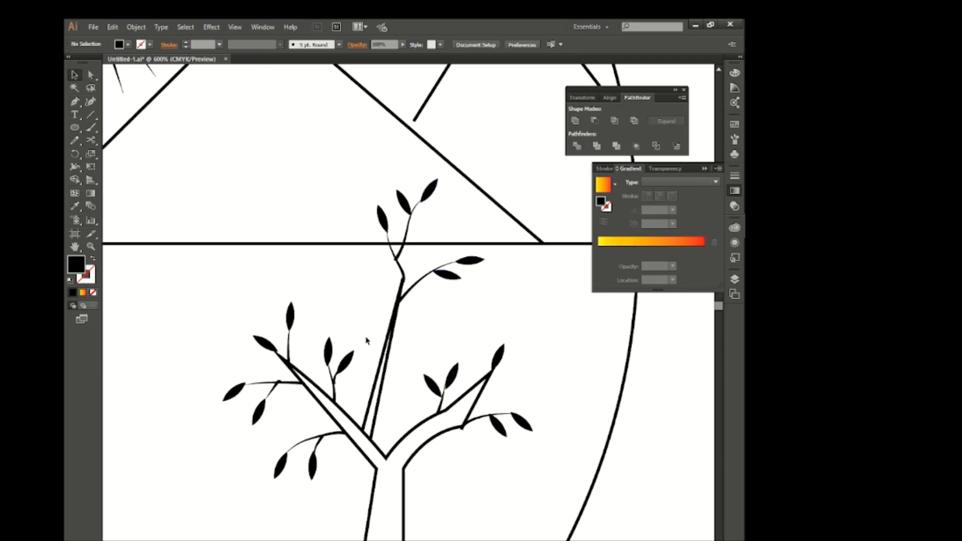
pyautogui.scroll(-1, 366, 341)
pyautogui.scroll(-3, 372, 341)
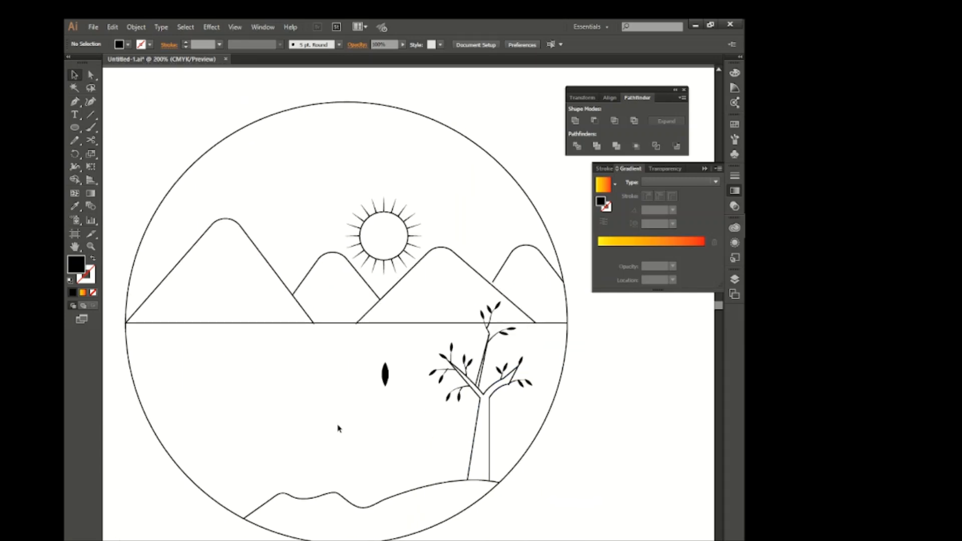
pyautogui.scroll(-3, 337, 423)
pyautogui.moveTo(75, 127); pyautogui.dragTo(125, 127)
pyautogui.click(141, 44)
pyautogui.click(93, 61)
pyautogui.click(71, 60)
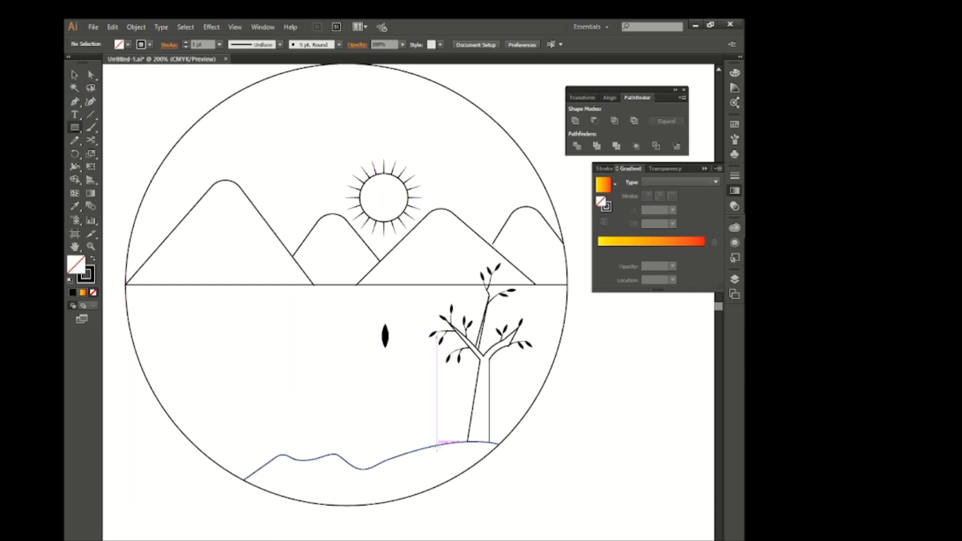
pyautogui.moveTo(450, 443); pyautogui.dragTo(385, 456)
# Move the lower-left corner of the house rectangle down to meet the sloping hill line.
pyautogui.press('a')
pyautogui.click(385, 442)
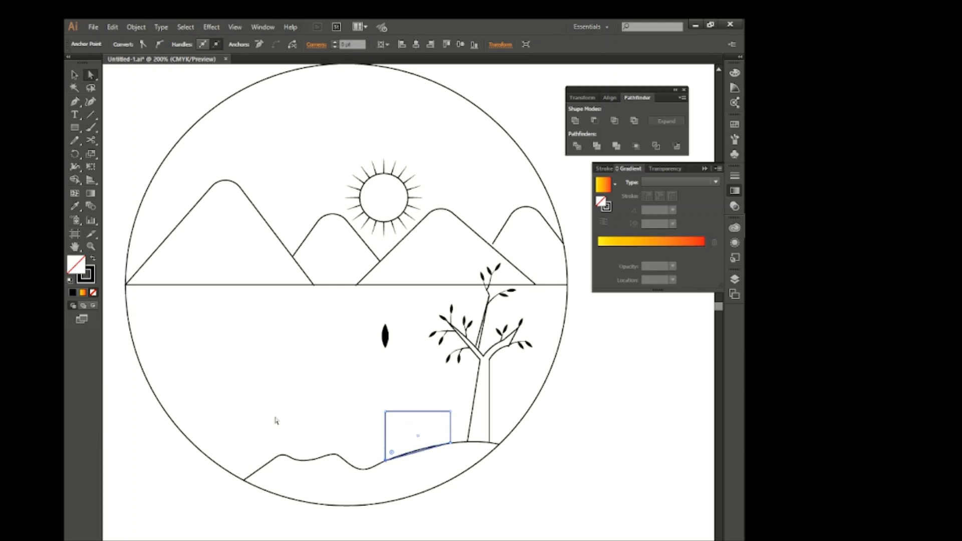
pyautogui.click(277, 421)
pyautogui.press('v')
# Draw a gable roof with two sloping Pen lines meeting above the house centre and overhanging both walls.
pyautogui.click(74, 102)
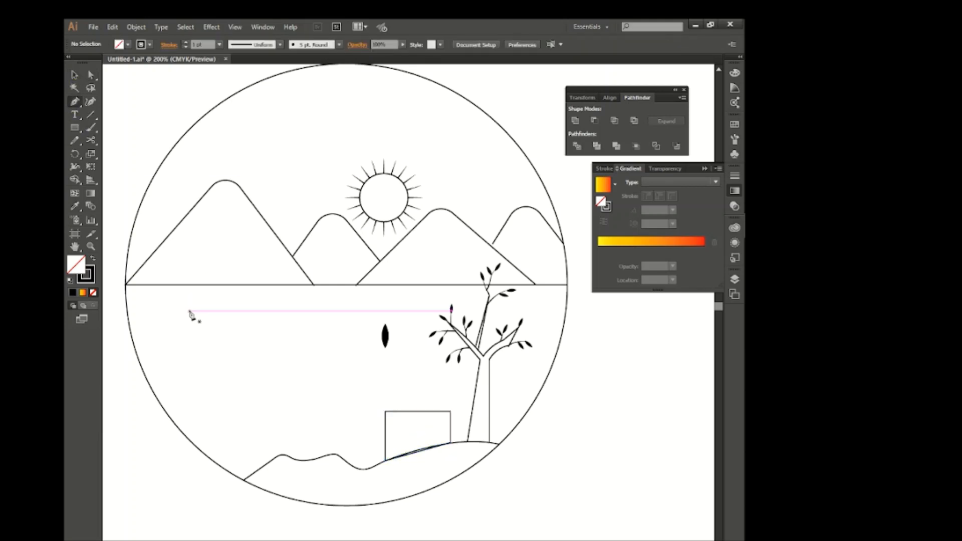
pyautogui.click(417, 383)
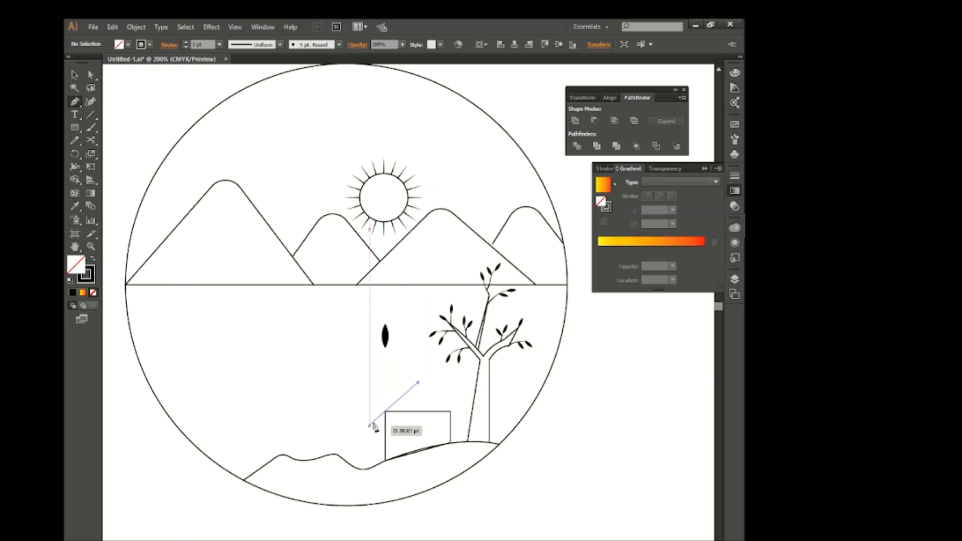
pyautogui.click(374, 419)
pyautogui.click(75, 76)
pyautogui.click(121, 156)
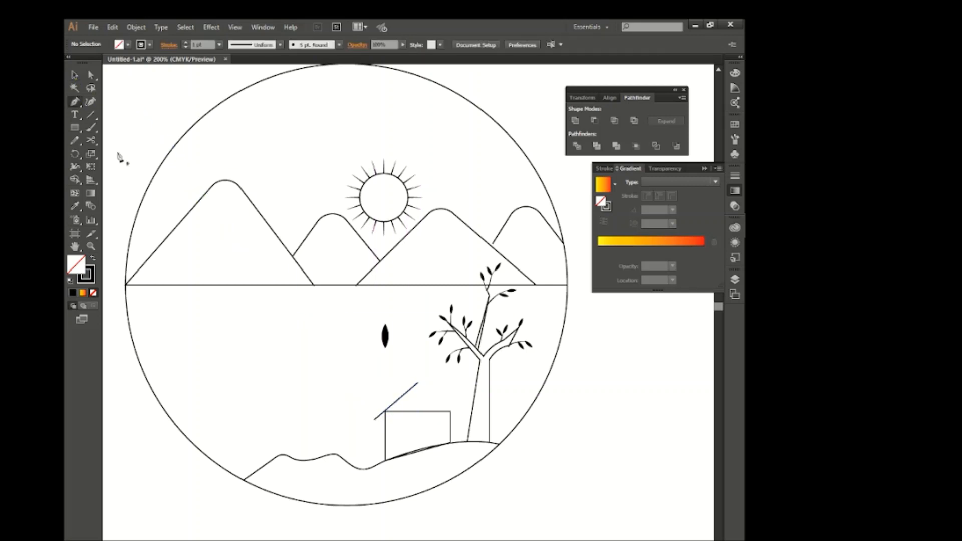
pyautogui.press('p')
pyautogui.click(418, 383)
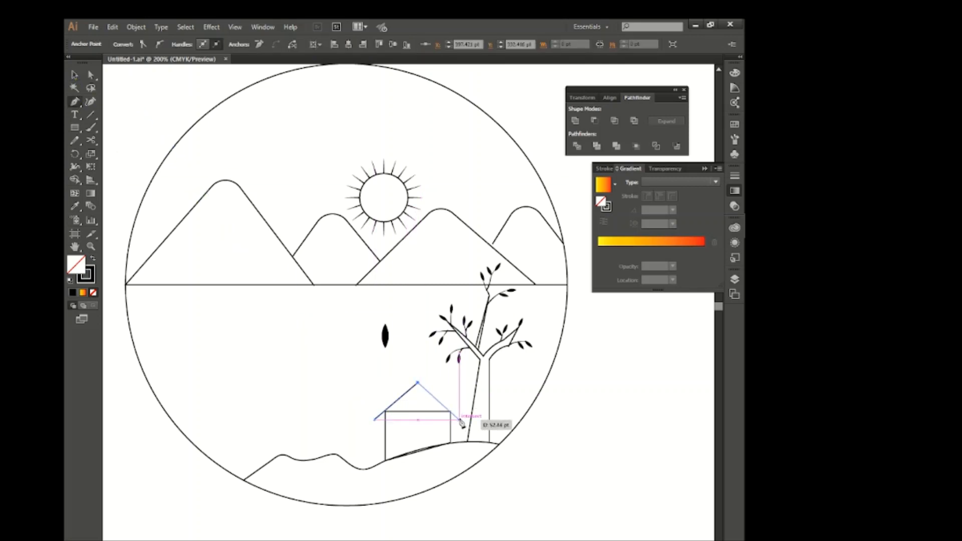
pyautogui.click(460, 419)
pyautogui.press('v')
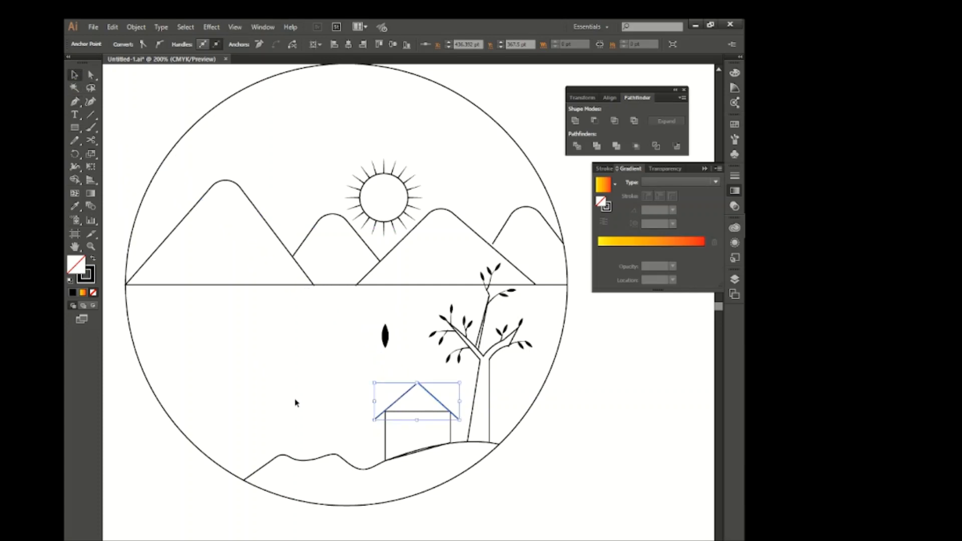
pyautogui.click(277, 382)
# Draw a narrow door outline in the middle of the house wall, standing on the hill line, with the Pen tool.
pyautogui.click(75, 102)
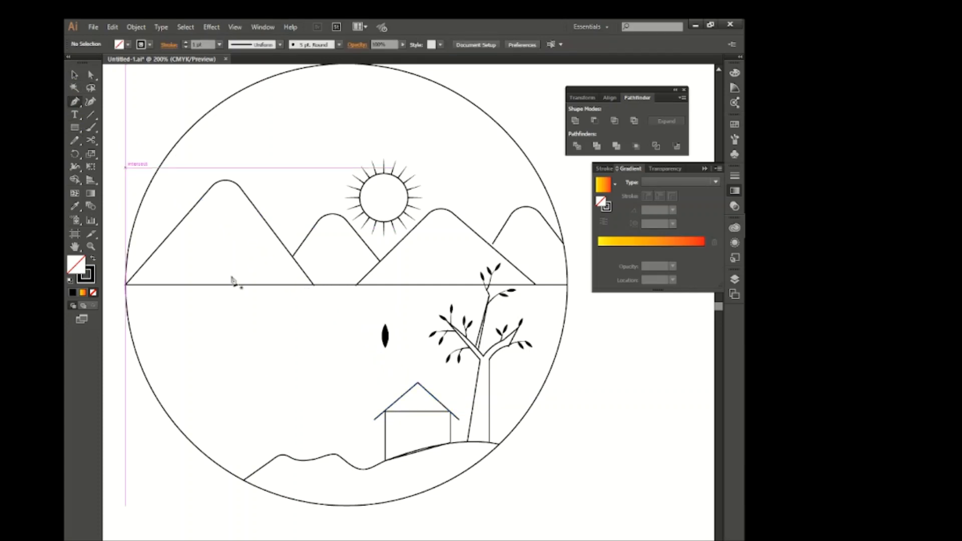
pyautogui.click(410, 453)
pyautogui.click(409, 430)
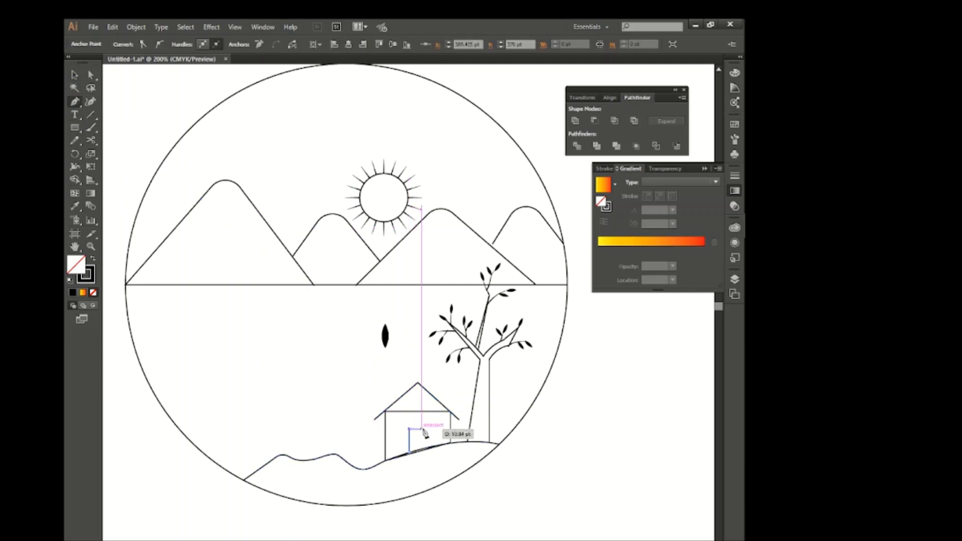
pyautogui.click(423, 430)
pyautogui.click(422, 450)
pyautogui.click(75, 76)
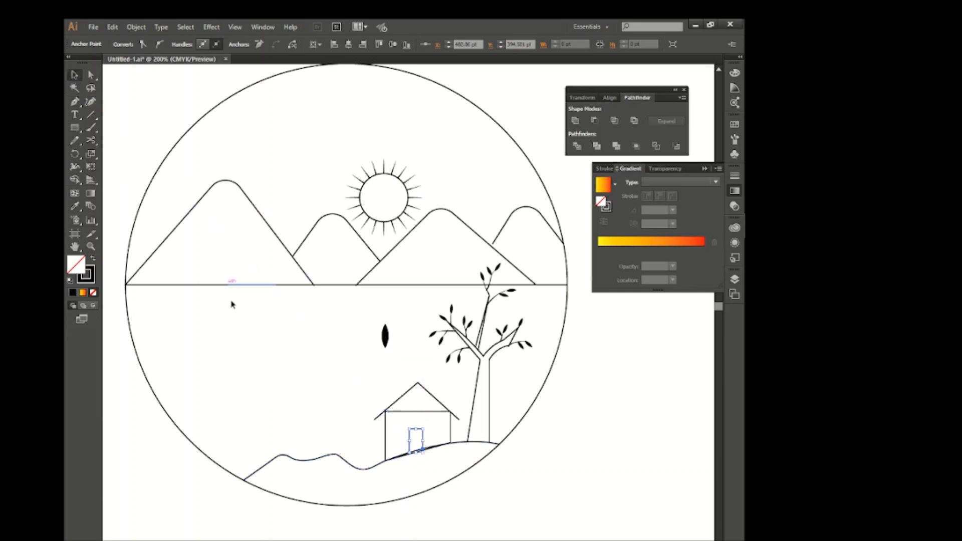
pyautogui.click(318, 392)
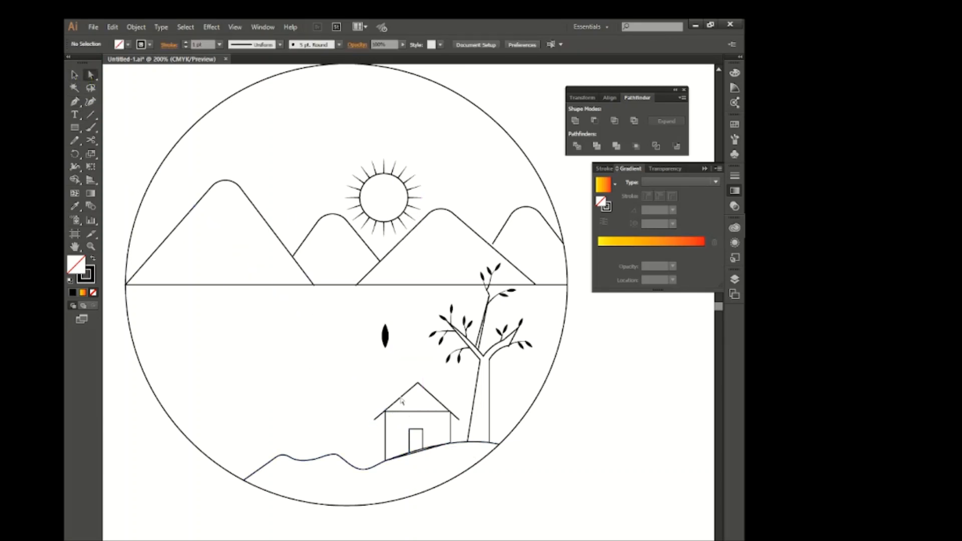
# Round the door's two top corners into an arch and remove the spare leaf above the house.
pyautogui.click(410, 432)
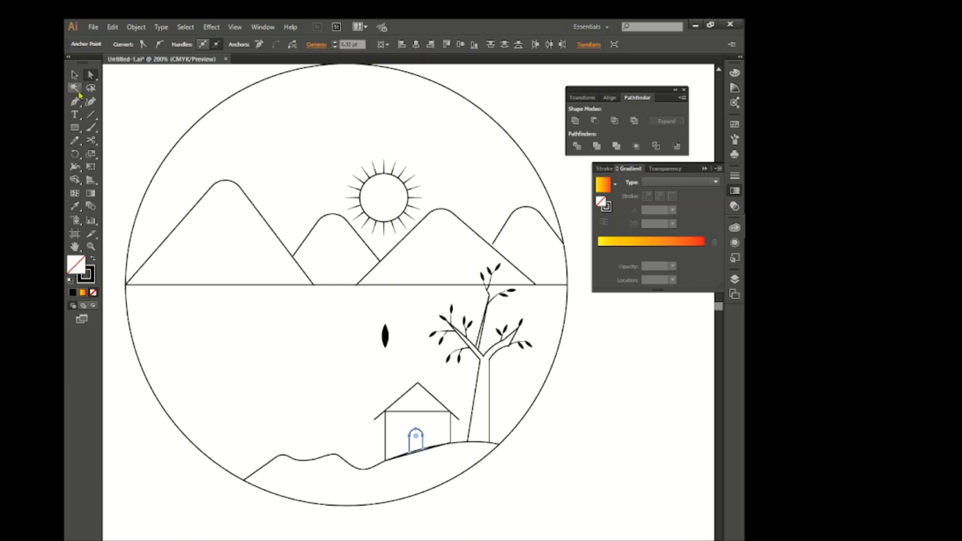
pyautogui.click(75, 75)
pyautogui.click(256, 363)
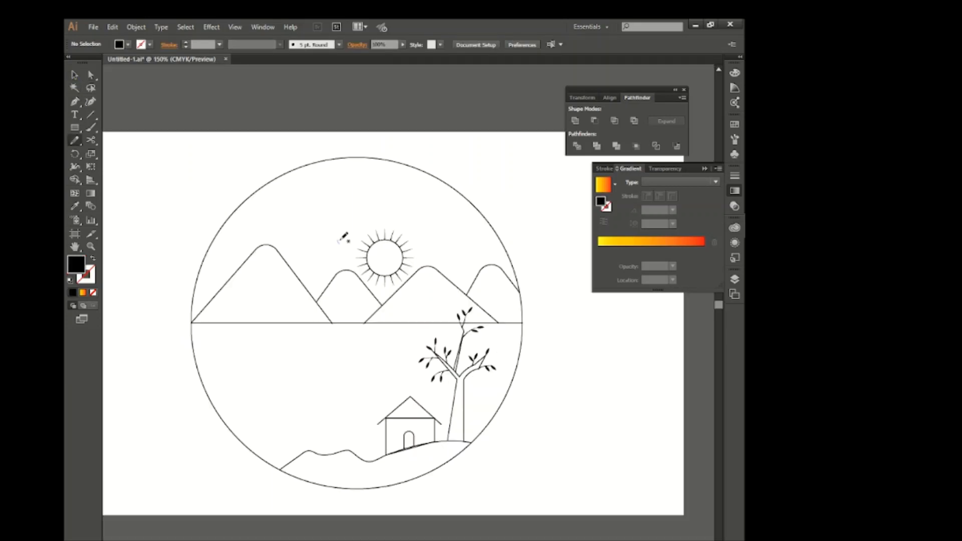
# Draw a small flying bird left of the sun with the Pencil tool, using a 2 pt black stroke and the elliptical width profile.
pyautogui.moveTo(340, 236); pyautogui.dragTo(342, 232)
pyautogui.hotkey('ctrl', 'z')
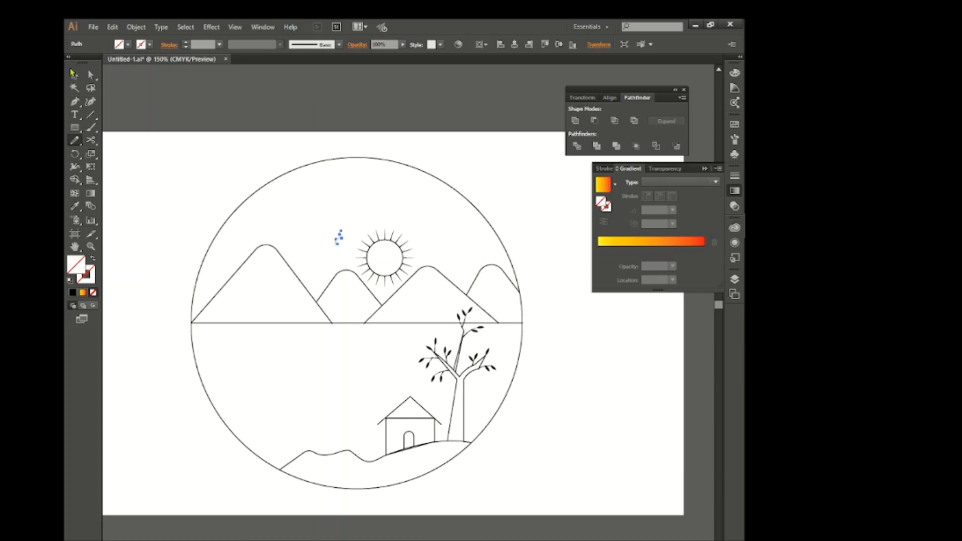
pyautogui.click(74, 75)
pyautogui.click(279, 44)
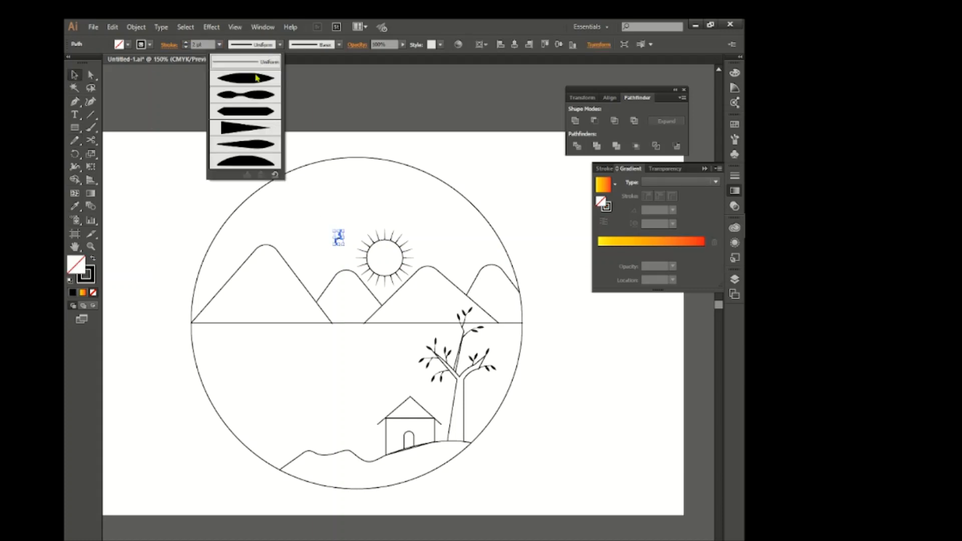
pyautogui.click(246, 79)
# Duplicate the bird twice to make a group of three birds left of the sun.
pyautogui.click(351, 244)
pyautogui.moveTo(341, 236)
pyautogui.mouseDown()
pyautogui.moveTo(347, 252)
pyautogui.moveTo(325, 245)
pyautogui.moveTo(345, 251)
pyautogui.mouseUp()
pyautogui.click(359, 229)
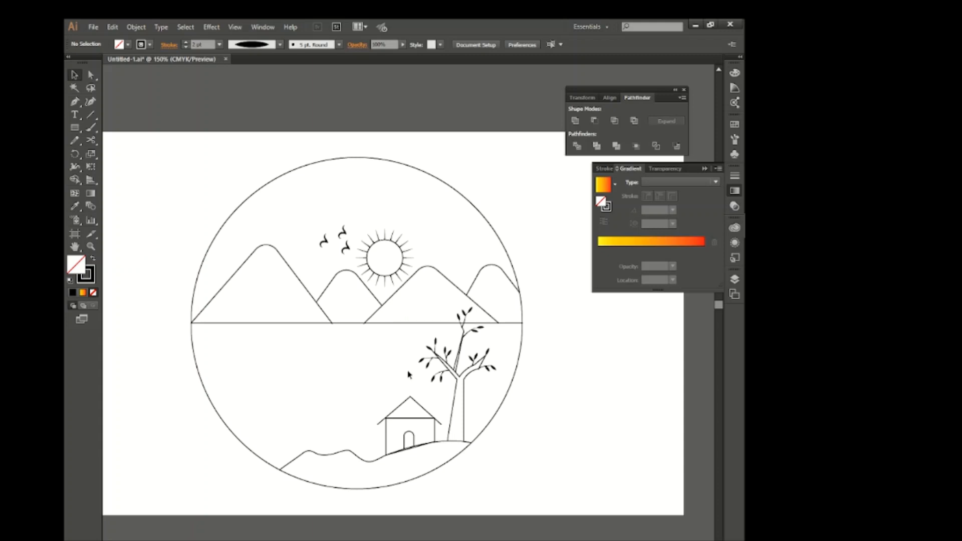
# Select the whole drawing and expand its fills and strokes into shapes.
pyautogui.scroll(-1, 408, 372)
pyautogui.hscroll(1, 408, 372)
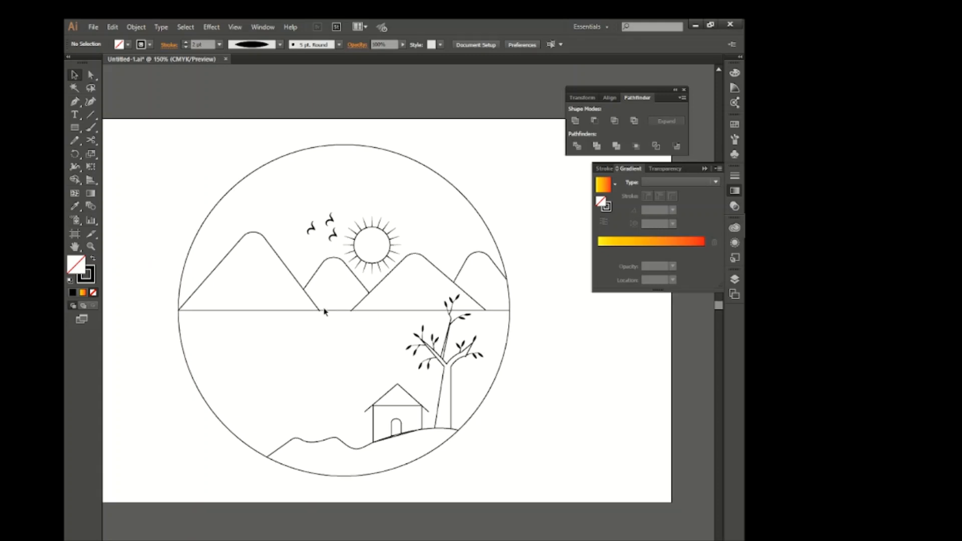
pyautogui.moveTo(186, 152)
pyautogui.mouseDown()
pyautogui.moveTo(348, 215)
pyautogui.moveTo(448, 400)
pyautogui.mouseUp()
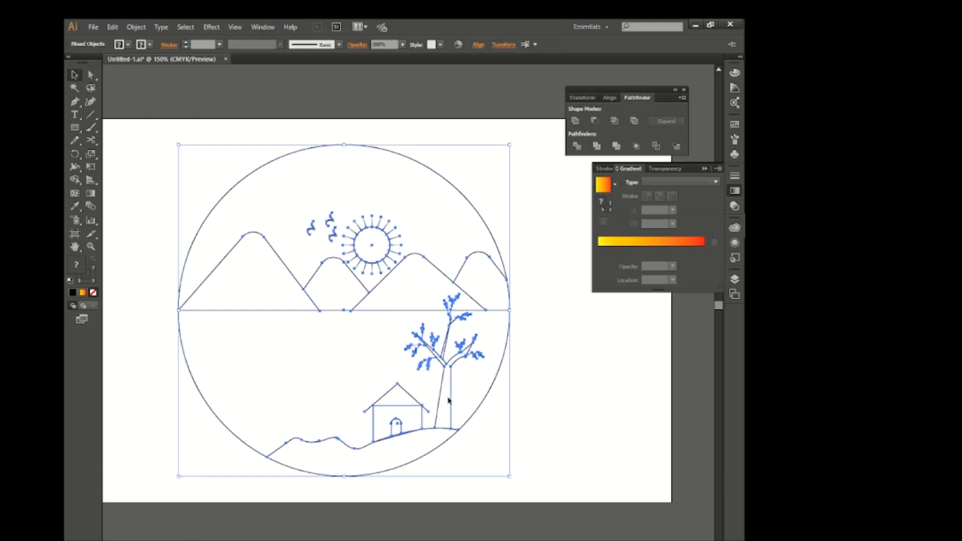
pyautogui.click(136, 26)
pyautogui.click(150, 150)
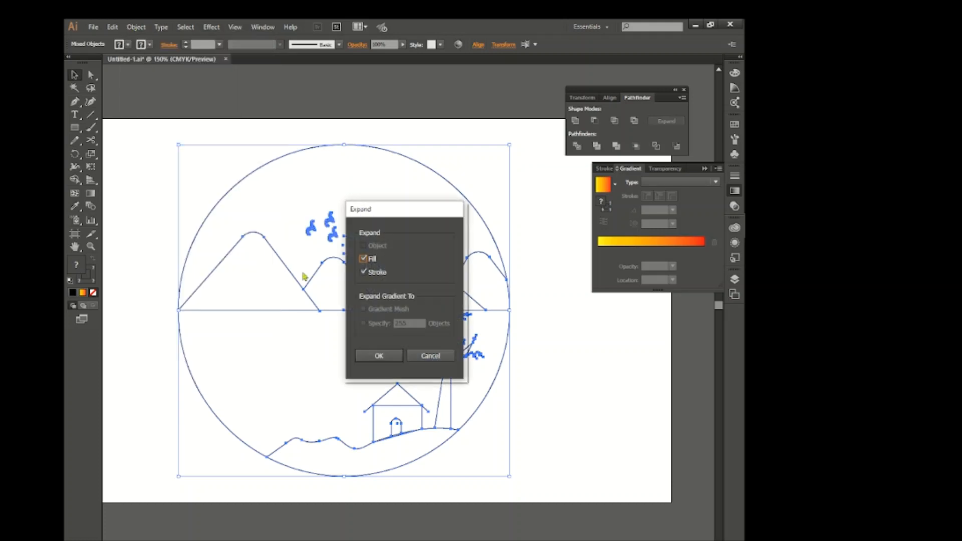
pyautogui.press('Return')
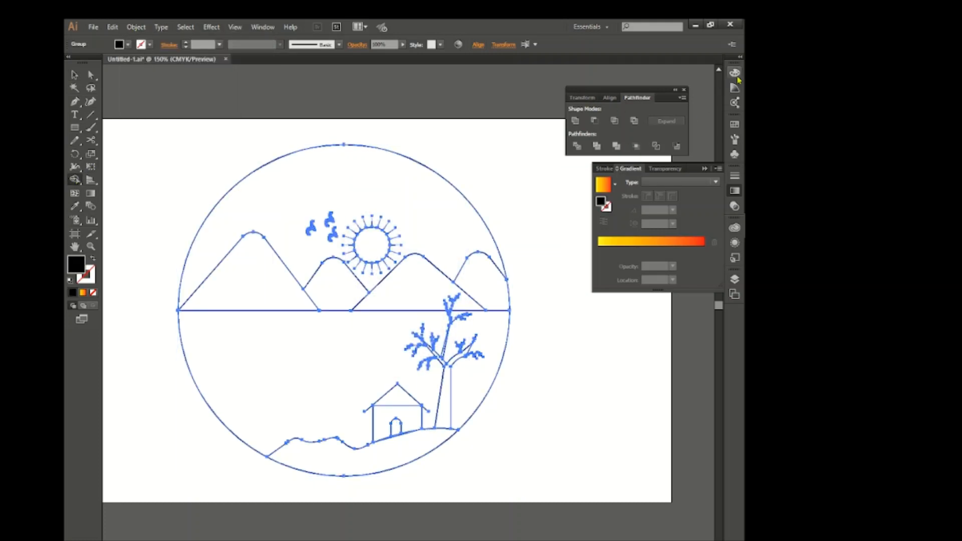
# Fill the sky area above the mountains with light green using the Shape Builder.
pyautogui.click(735, 73)
pyautogui.click(644, 111)
pyautogui.click(429, 185)
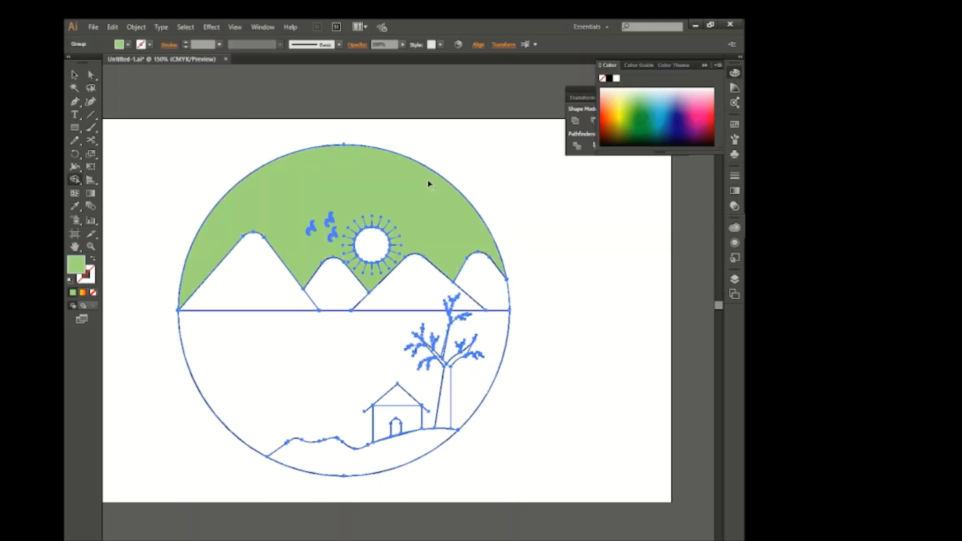
# Fill the sun, the four mountains and the foreground hill with yellow.
pyautogui.click(620, 103)
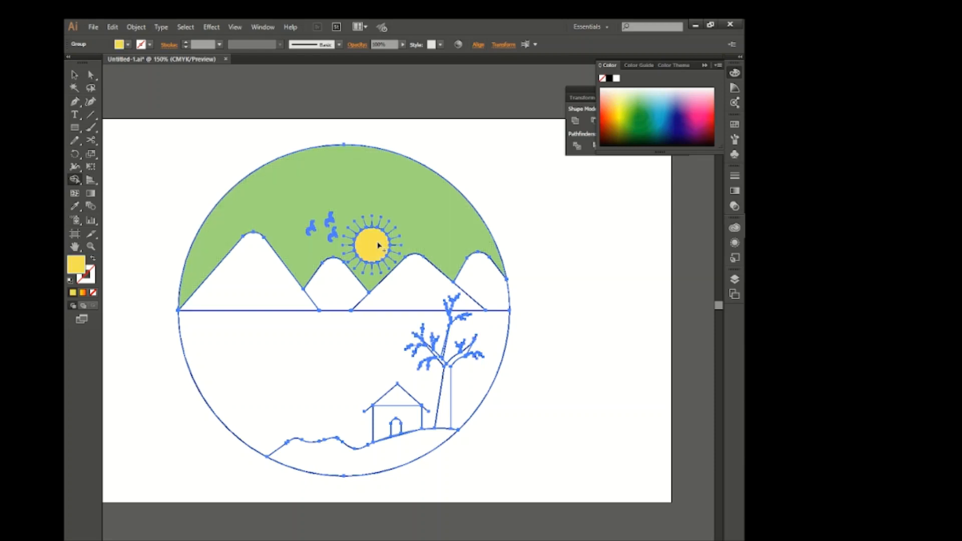
pyautogui.click(271, 295)
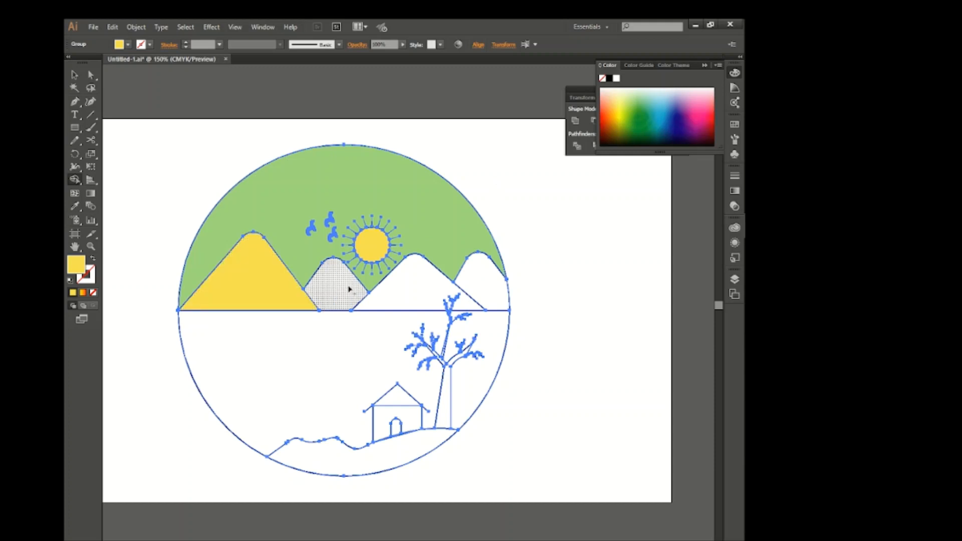
pyautogui.click(335, 293)
pyautogui.click(416, 293)
pyautogui.click(478, 284)
pyautogui.click(387, 457)
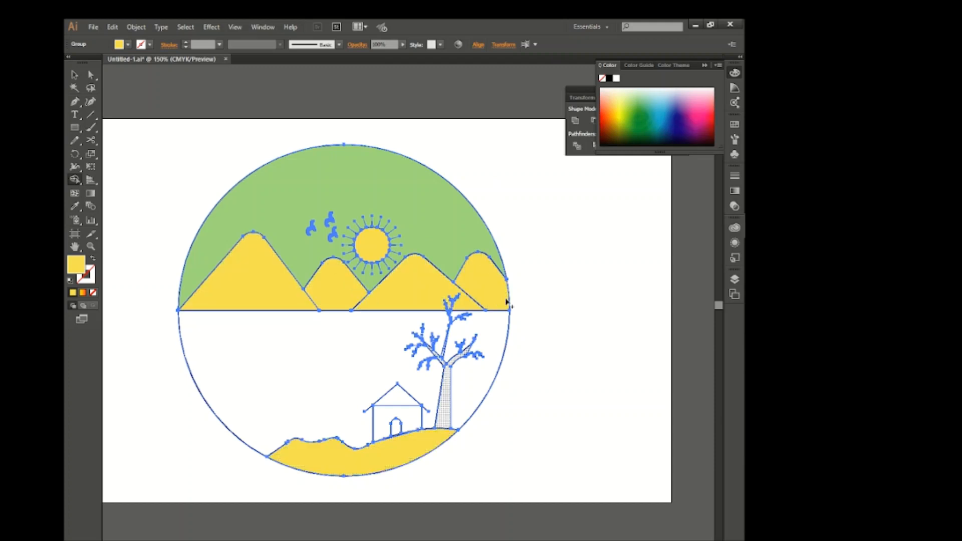
# Fill the house wall with blue, and the roof gable and door with light teal.
pyautogui.click(661, 111)
pyautogui.click(415, 420)
pyautogui.click(645, 92)
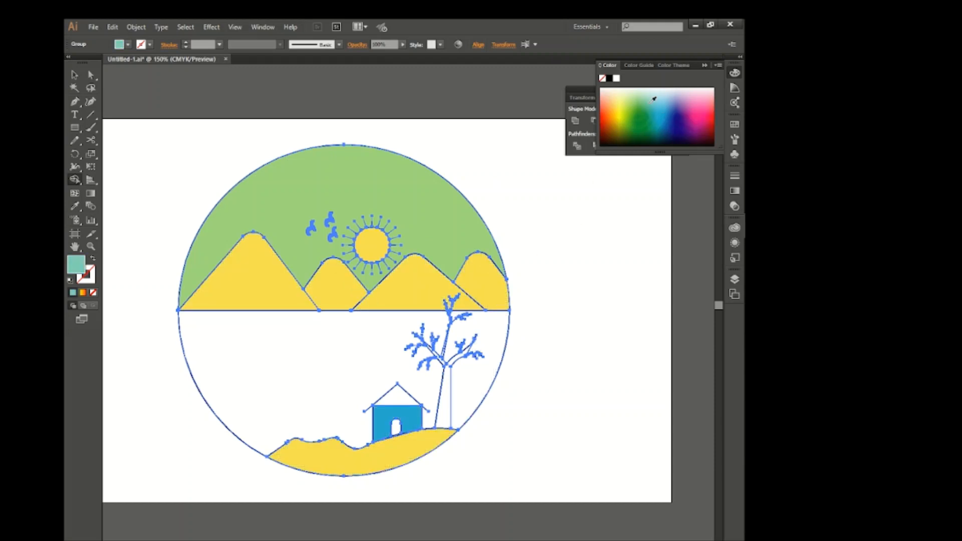
# Fill the tree trunk and all its branches, including the narrow upright one, with dark navy blue.
pyautogui.click(679, 115)
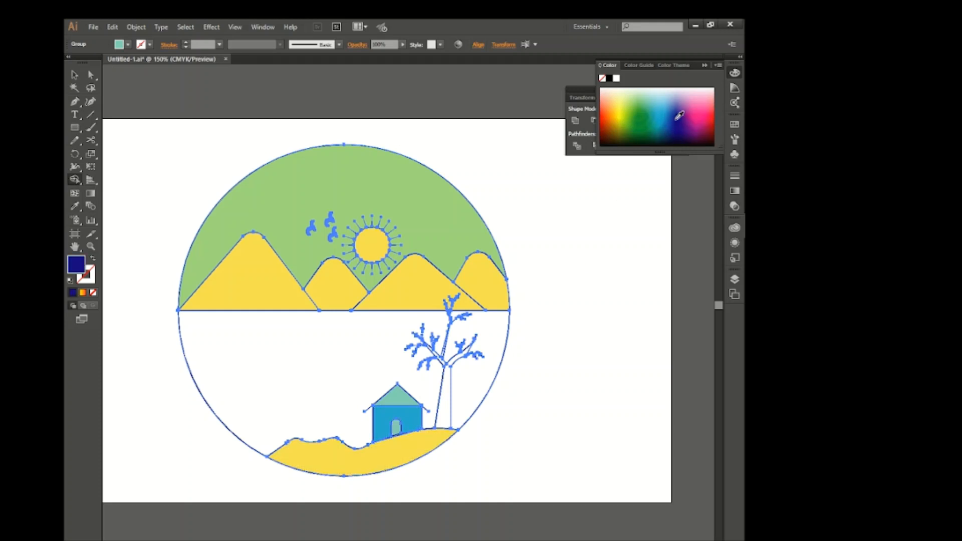
pyautogui.click(446, 395)
pyautogui.scroll(5, 440, 349)
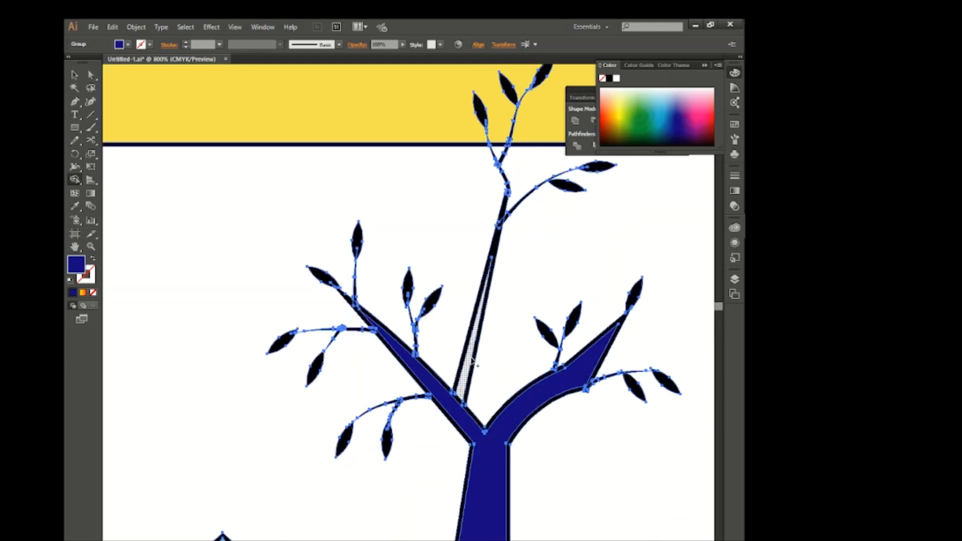
pyautogui.click(469, 363)
pyautogui.scroll(-5, 437, 318)
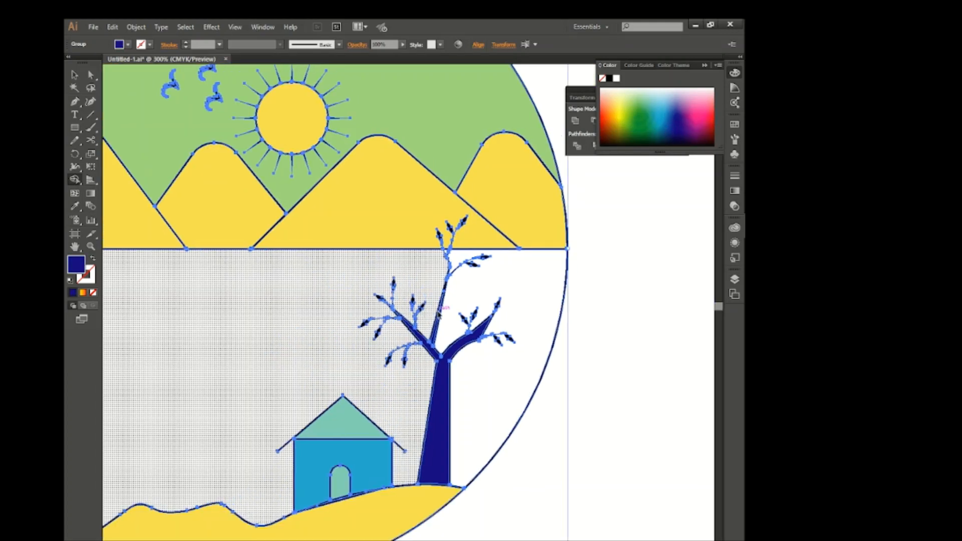
# Fill the empty area between the mountains and the hill with pale pink and deselect the artwork.
pyautogui.click(621, 103)
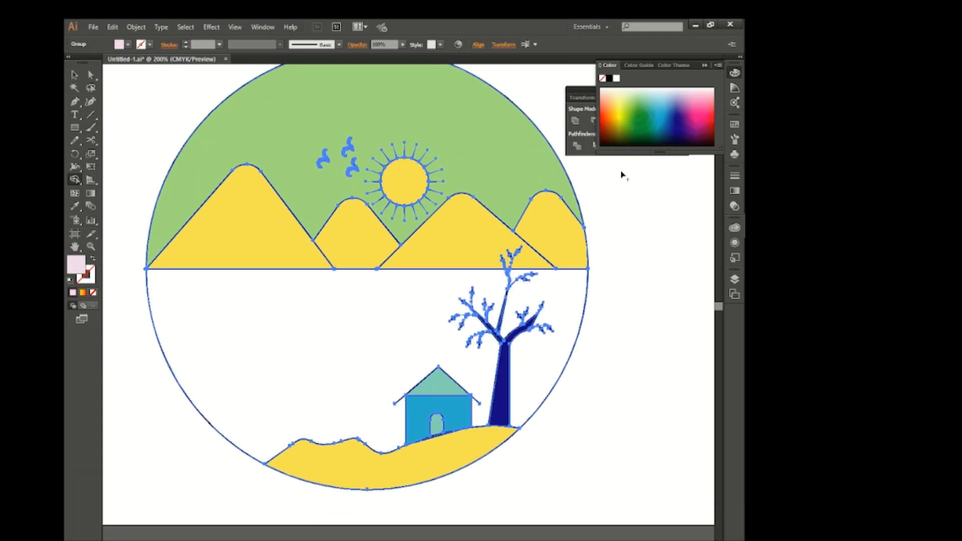
pyautogui.click(404, 318)
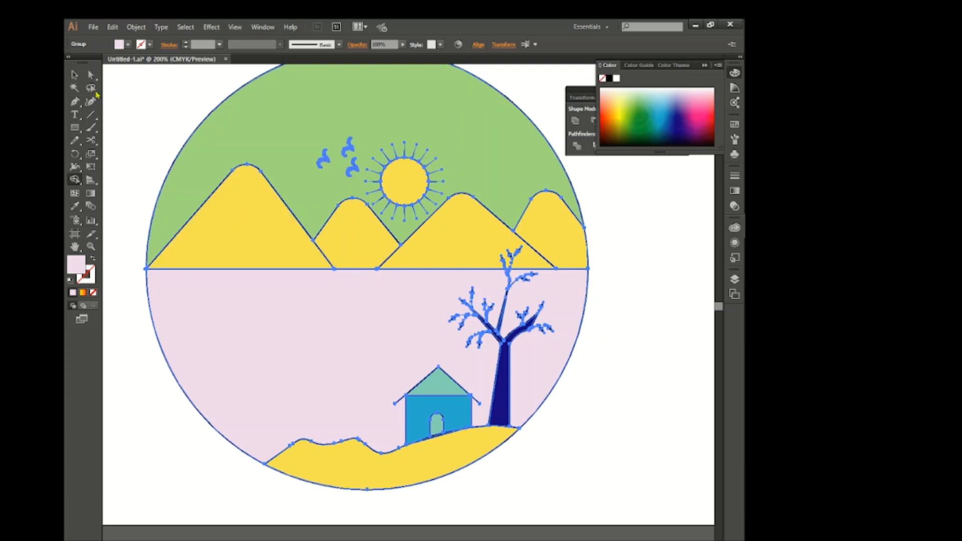
pyautogui.click(74, 74)
pyautogui.click(172, 114)
# Fill the sun and its rays with the yellow-to-orange gradient swatch.
pyautogui.scroll(2, 427, 226)
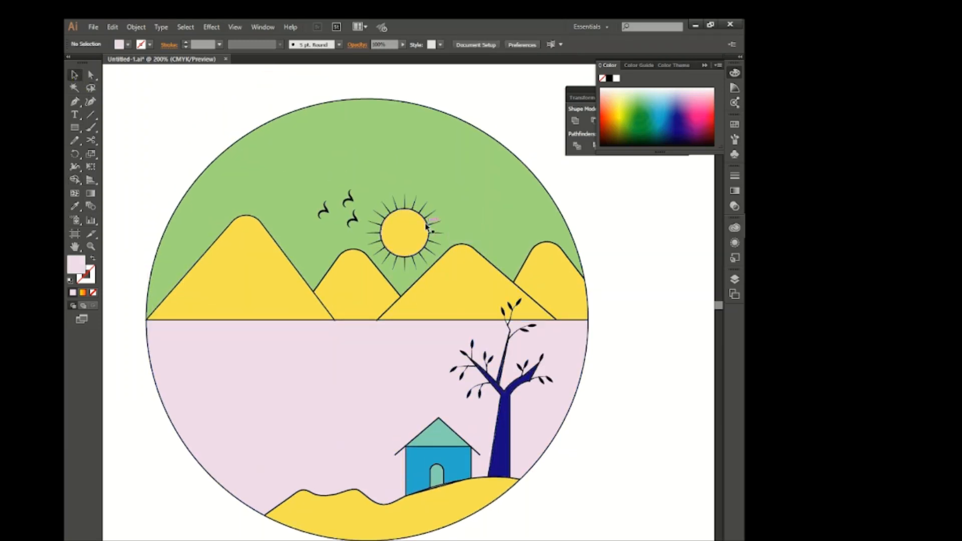
pyautogui.click(427, 227)
pyautogui.click(119, 45)
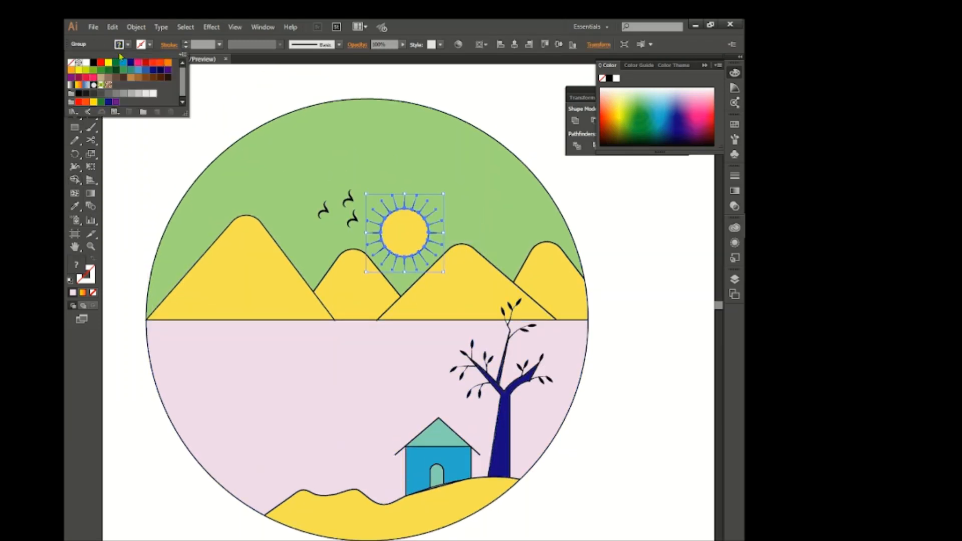
pyautogui.click(84, 88)
pyautogui.click(232, 99)
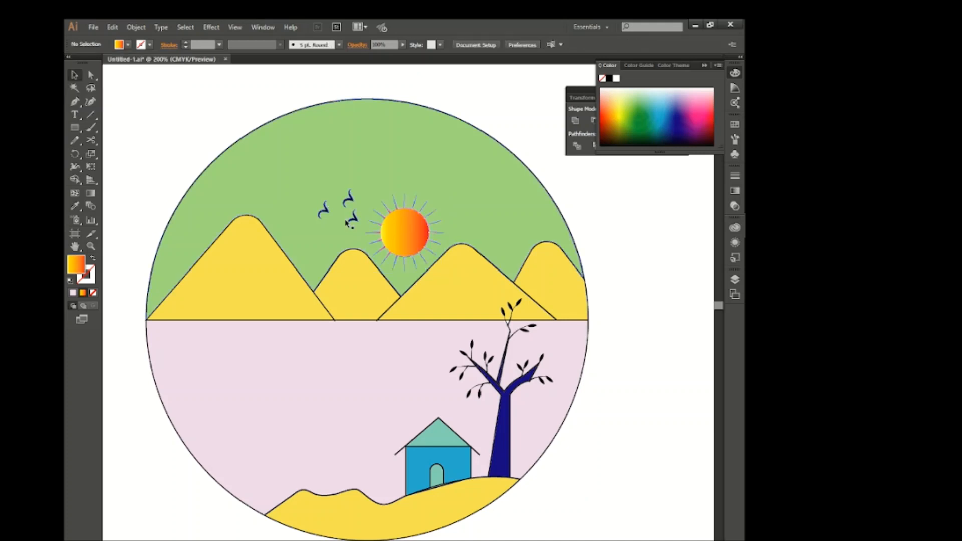
# Fill the sun and its rays with white.
pyautogui.click(404, 232)
pyautogui.click(118, 47)
pyautogui.click(84, 59)
pyautogui.click(163, 165)
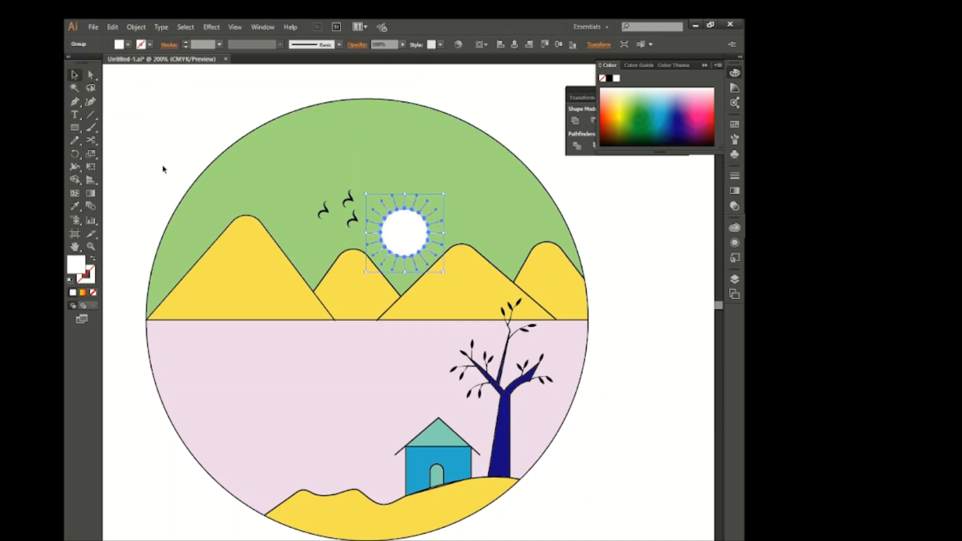
# Ungroup the whole artwork and deselect it.
pyautogui.scroll(1, 405, 208)
pyautogui.hotkey('ctrl', 'a')
pyautogui.rightClick(406, 209)
pyautogui.click(437, 271)
pyautogui.click(595, 266)
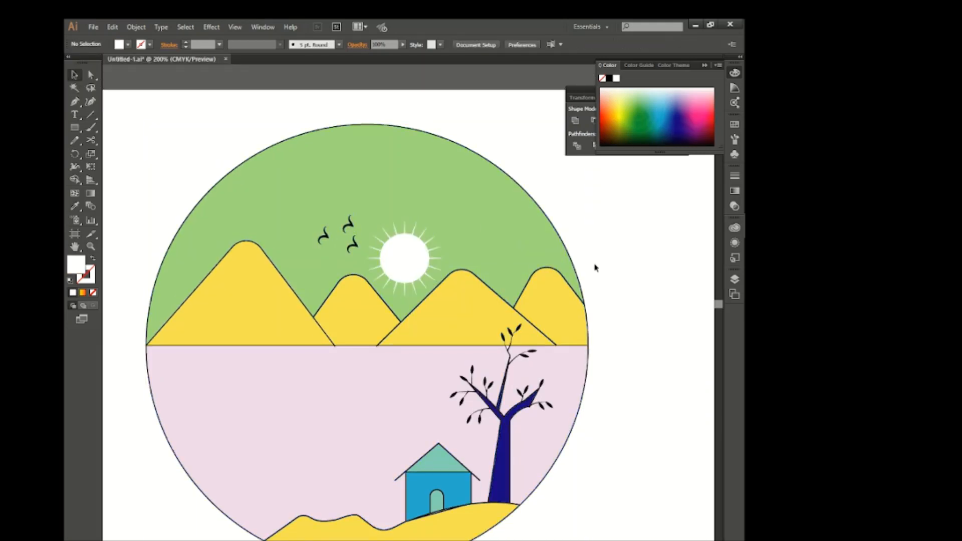
# Fill the sky with a linear 90° gradient running from near-white at the horizon to blue at the top.
pyautogui.click(484, 226)
pyautogui.scroll(-1, 484, 226)
pyautogui.hscroll(1, 485, 228)
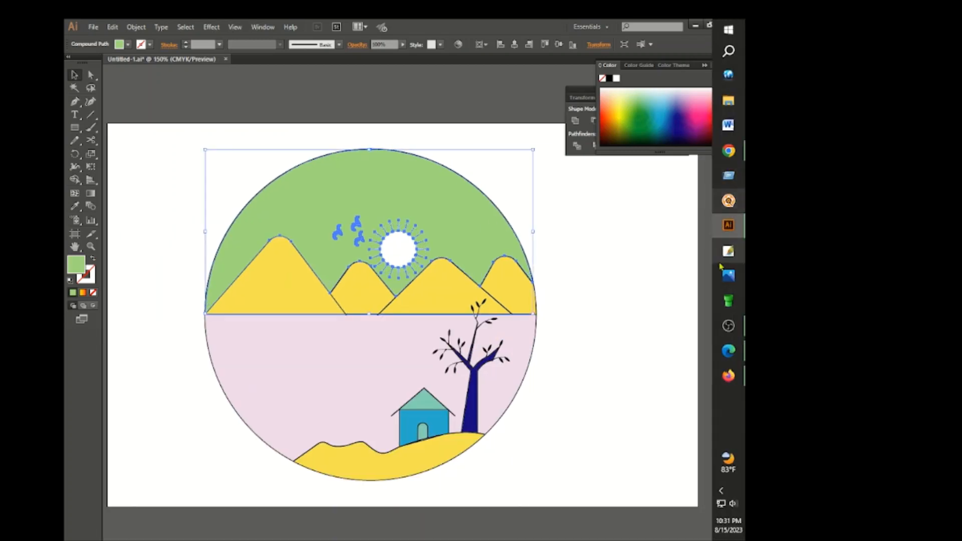
pyautogui.click(735, 191)
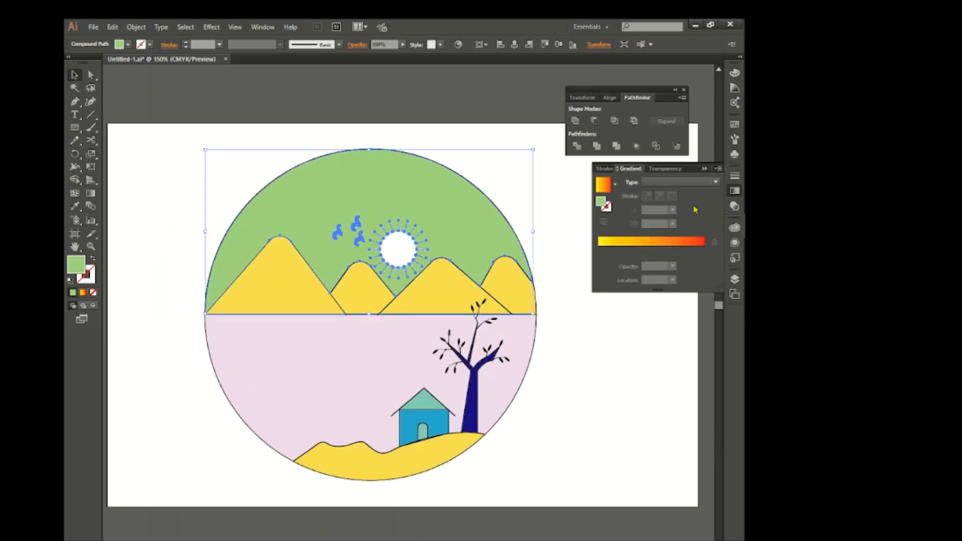
pyautogui.click(659, 258)
pyautogui.moveTo(704, 250); pyautogui.dragTo(727, 254)
pyautogui.moveTo(652, 251); pyautogui.dragTo(715, 255)
pyautogui.moveTo(628, 234); pyautogui.dragTo(653, 234)
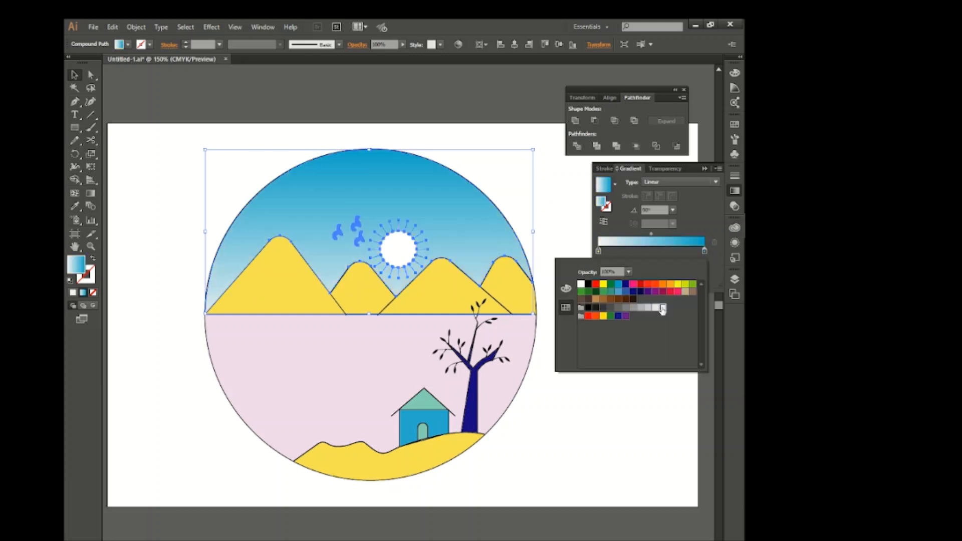
pyautogui.click(586, 398)
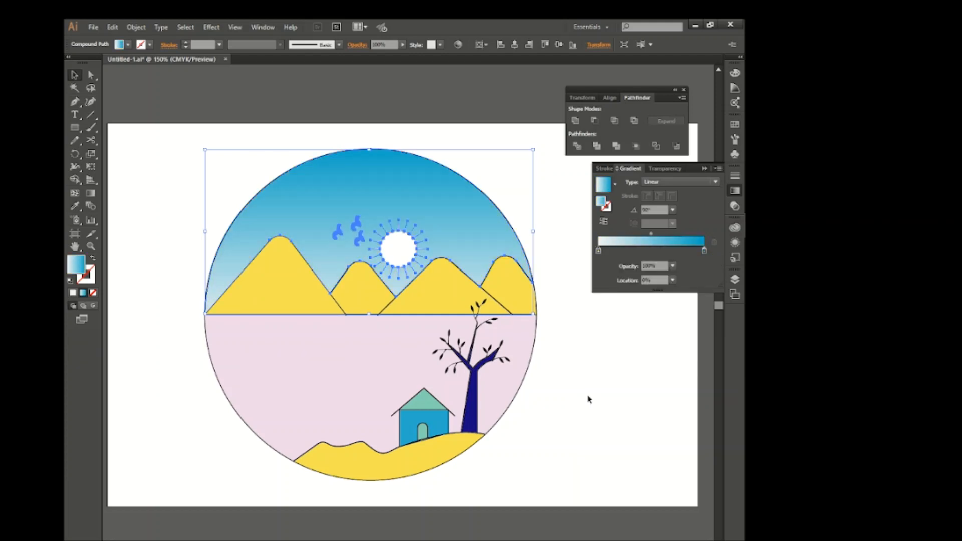
pyautogui.click(588, 398)
# Fill the four mountains with a linear gradient from greyish brown to light orange-brown.
pyautogui.click(484, 286)
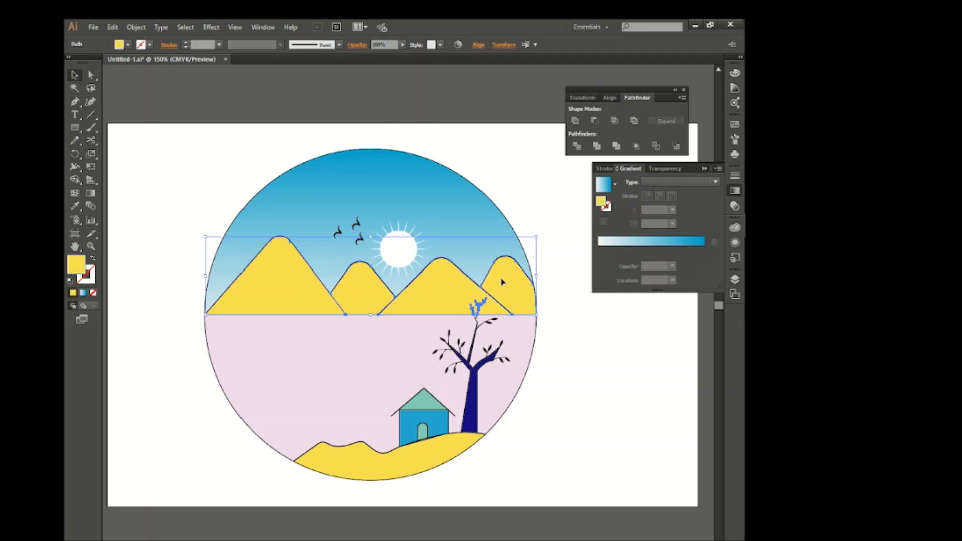
pyautogui.click(645, 248)
pyautogui.doubleClick(599, 252)
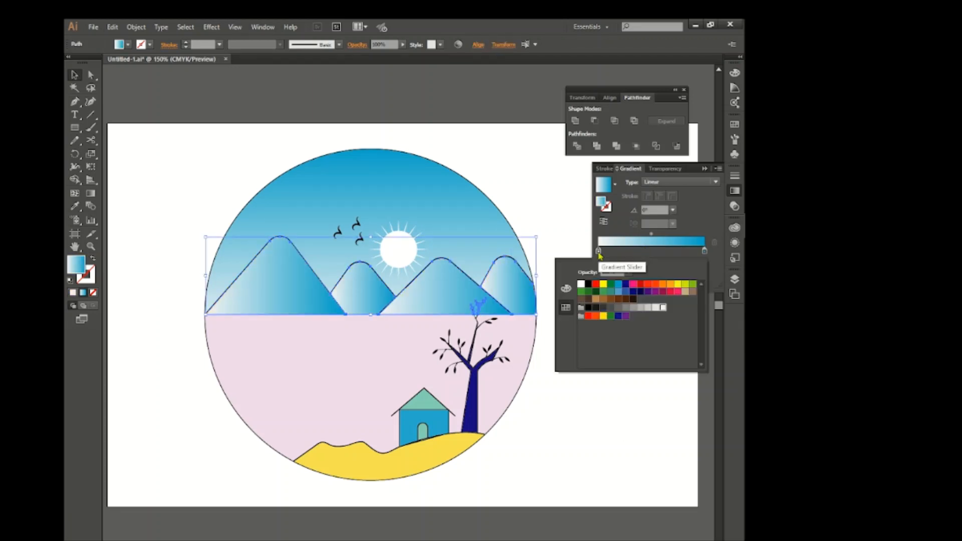
pyautogui.click(691, 292)
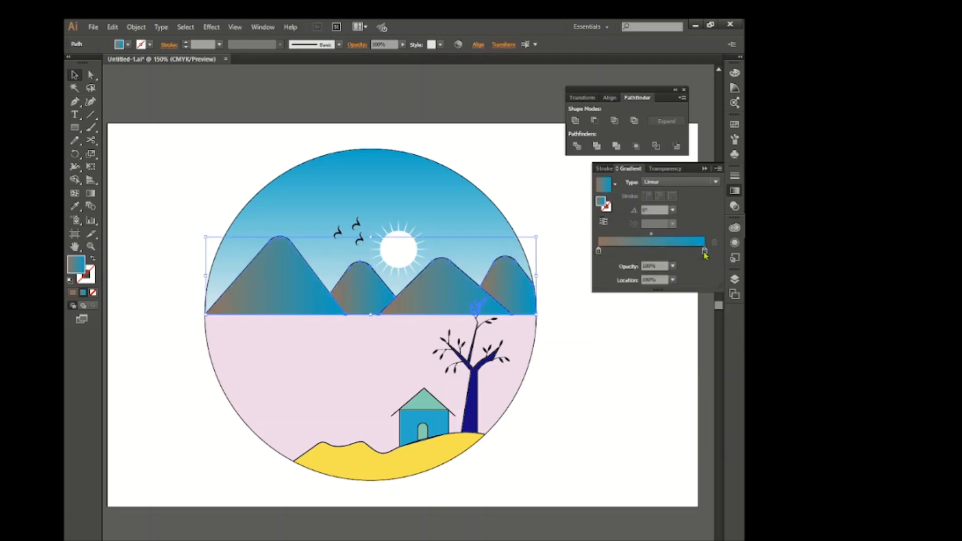
pyautogui.doubleClick(705, 250)
pyautogui.click(595, 299)
pyautogui.click(589, 443)
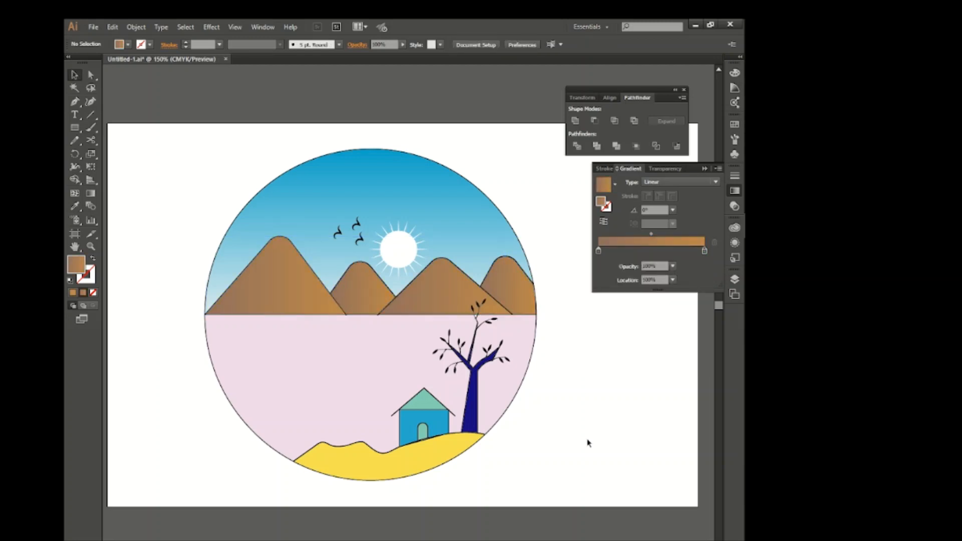
# Ungroup the artwork containing the house so its parts can be selected individually.
pyautogui.scroll(-3, 566, 407)
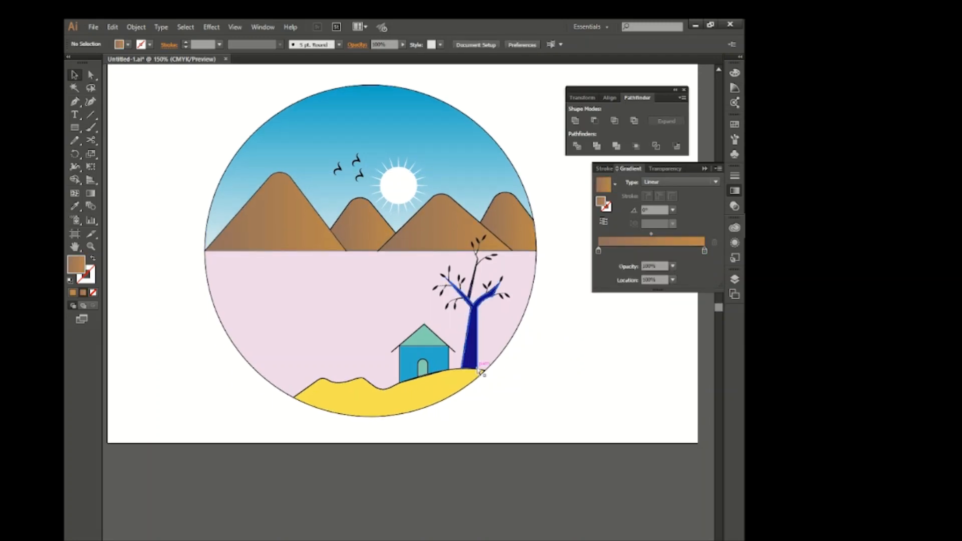
pyautogui.hscroll(2, 471, 366)
pyautogui.click(398, 354)
pyautogui.click(513, 407)
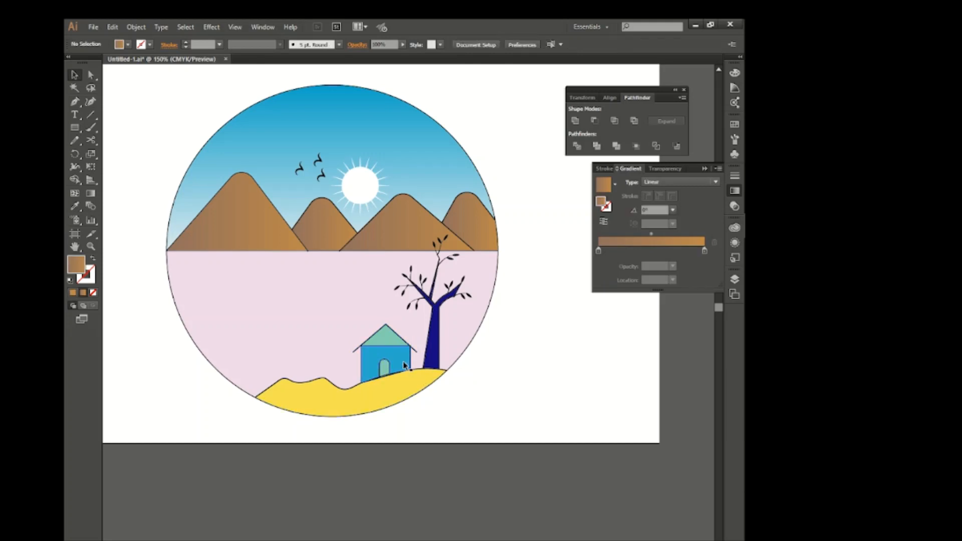
pyautogui.click(403, 362)
pyautogui.rightClick(403, 362)
pyautogui.click(441, 425)
pyautogui.click(459, 422)
# Fill the house wall with brown and the roof gable with blue.
pyautogui.click(396, 357)
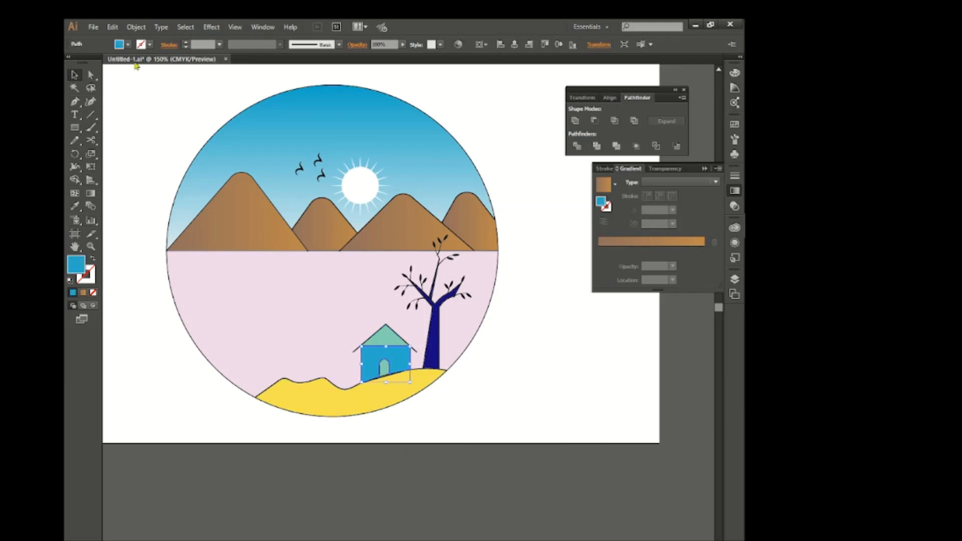
pyautogui.click(128, 45)
pyautogui.click(137, 77)
pyautogui.click(495, 372)
pyautogui.click(393, 340)
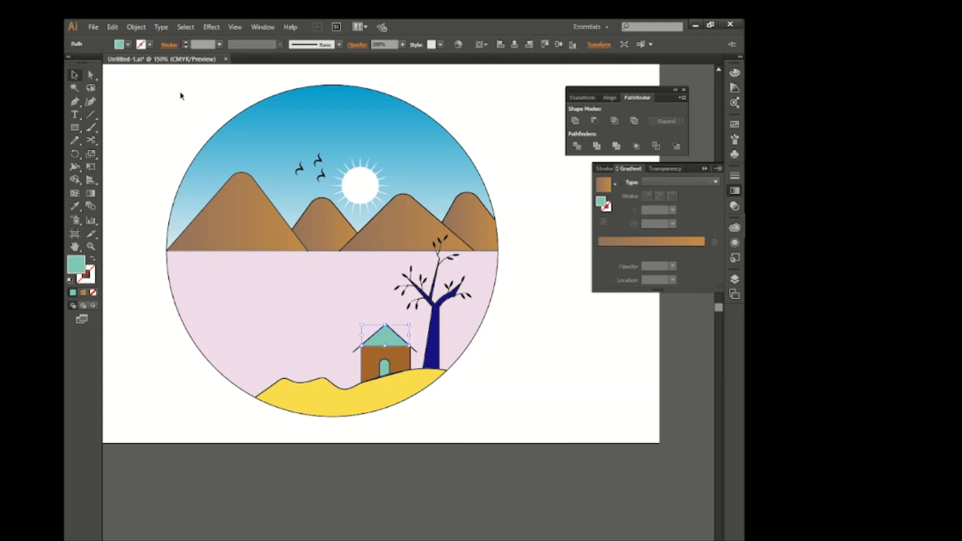
pyautogui.click(127, 45)
pyautogui.click(123, 61)
pyautogui.click(483, 377)
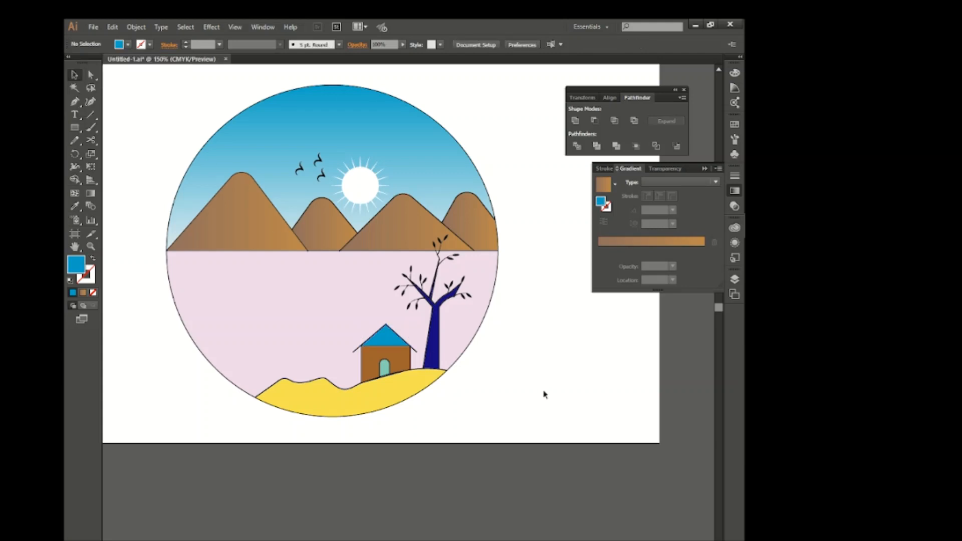
# Apply the brown linear gradient to the foreground hill and angle it upward at about 85°.
pyautogui.click(421, 390)
pyautogui.click(654, 243)
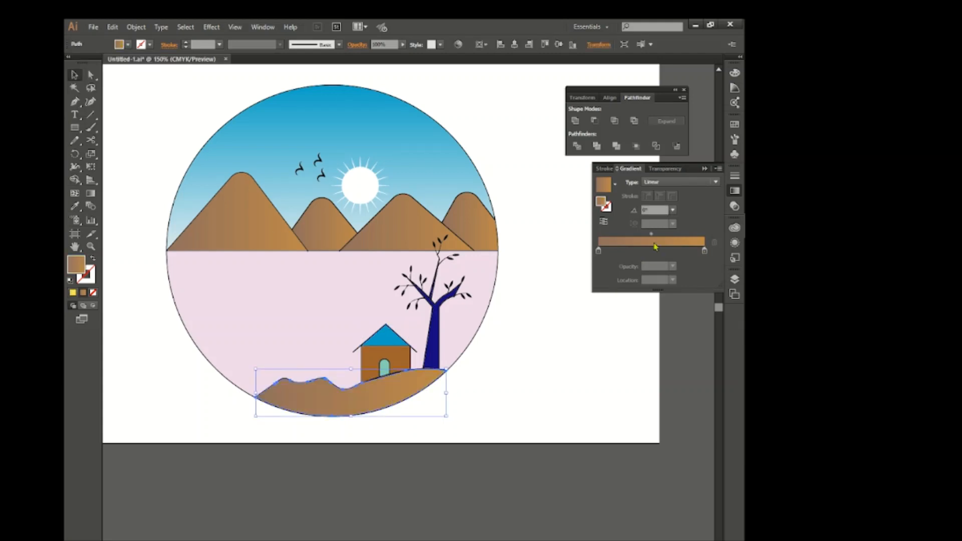
pyautogui.press('g')
pyautogui.moveTo(345, 450); pyautogui.dragTo(355, 330)
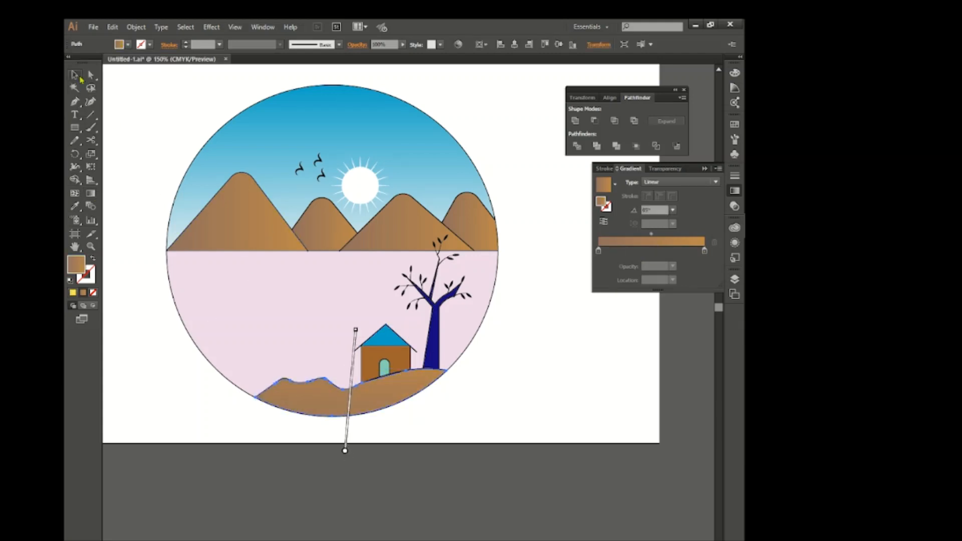
pyautogui.click(75, 76)
# Recolour the hill's gradient to run from mid grey to orange-brown.
pyautogui.doubleClick(705, 250)
pyautogui.click(648, 307)
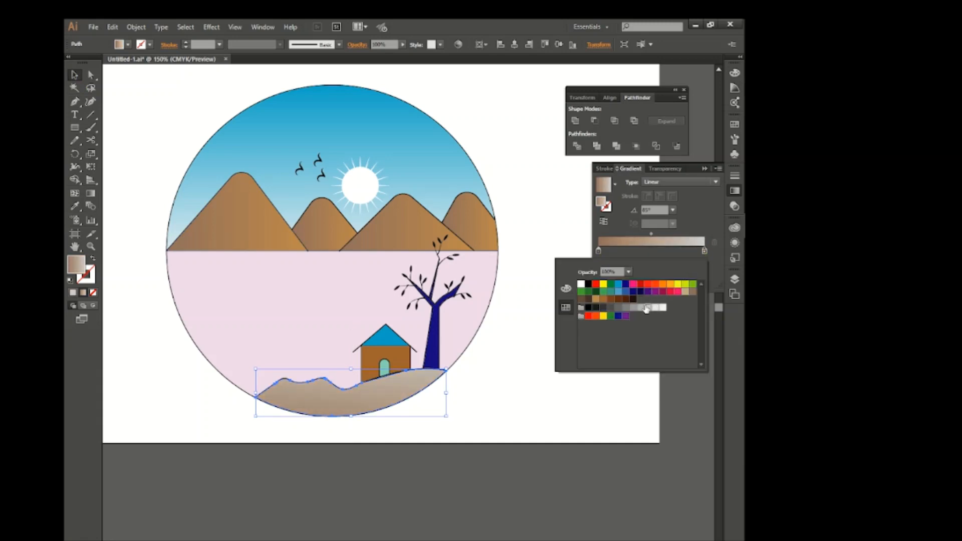
pyautogui.click(619, 284)
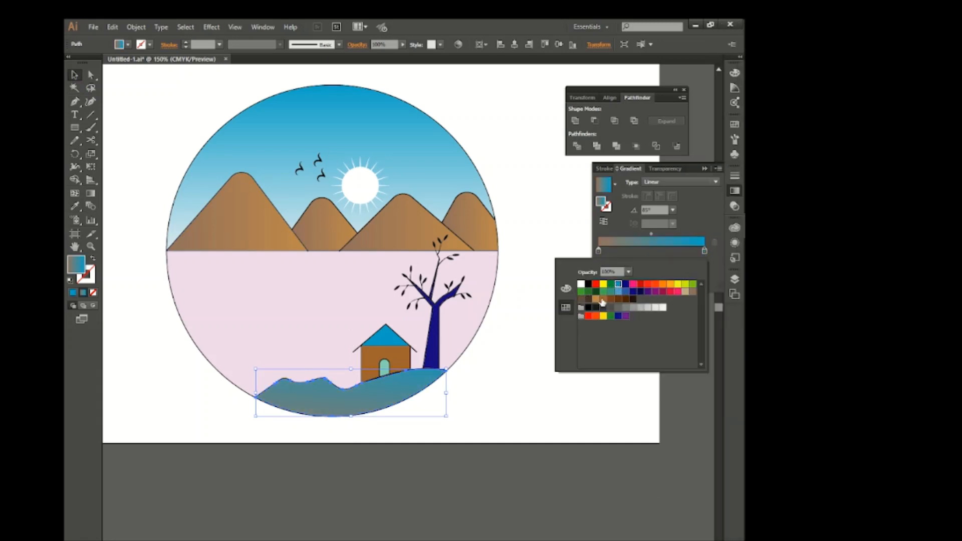
pyautogui.doubleClick(598, 250)
pyautogui.click(649, 308)
pyautogui.click(625, 308)
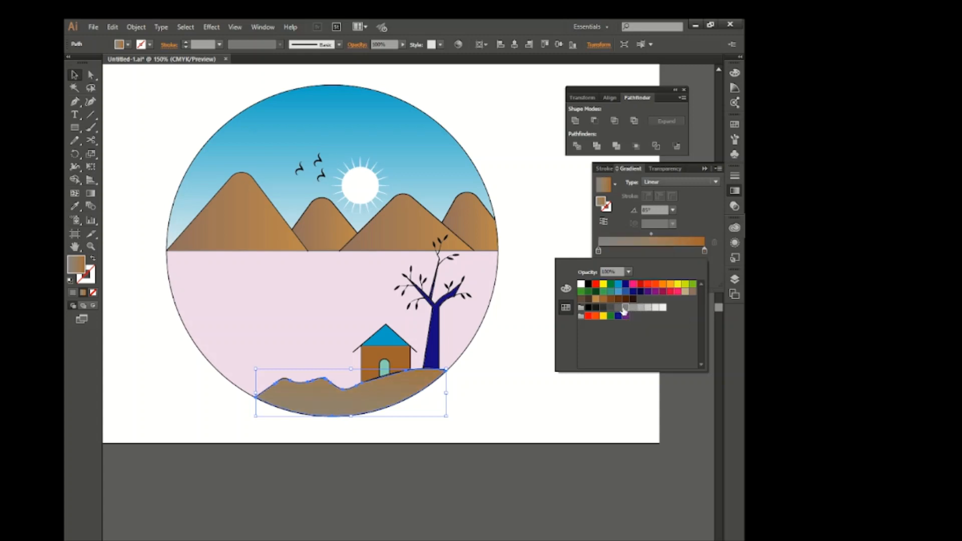
pyautogui.click(611, 308)
pyautogui.click(618, 308)
pyautogui.click(505, 394)
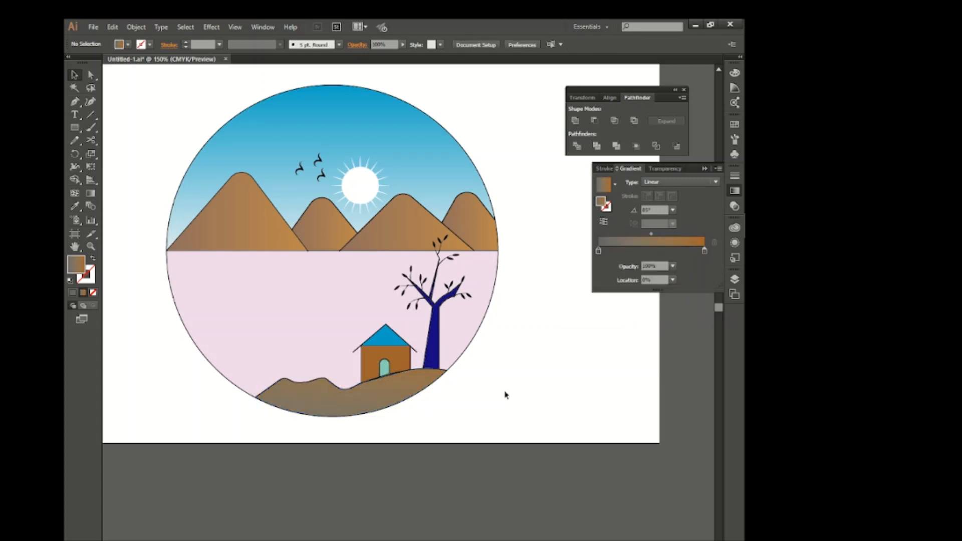
# Change the large pink area between the mountains and the hill, beside the tree, to pale green.
pyautogui.scroll(1, 505, 394)
pyautogui.click(313, 317)
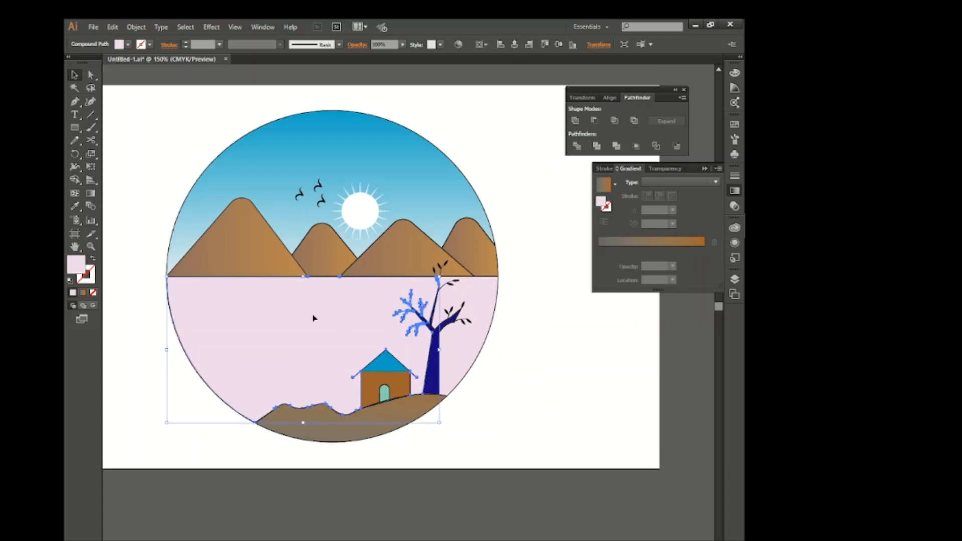
pyautogui.click(735, 72)
pyautogui.click(672, 107)
pyautogui.click(666, 90)
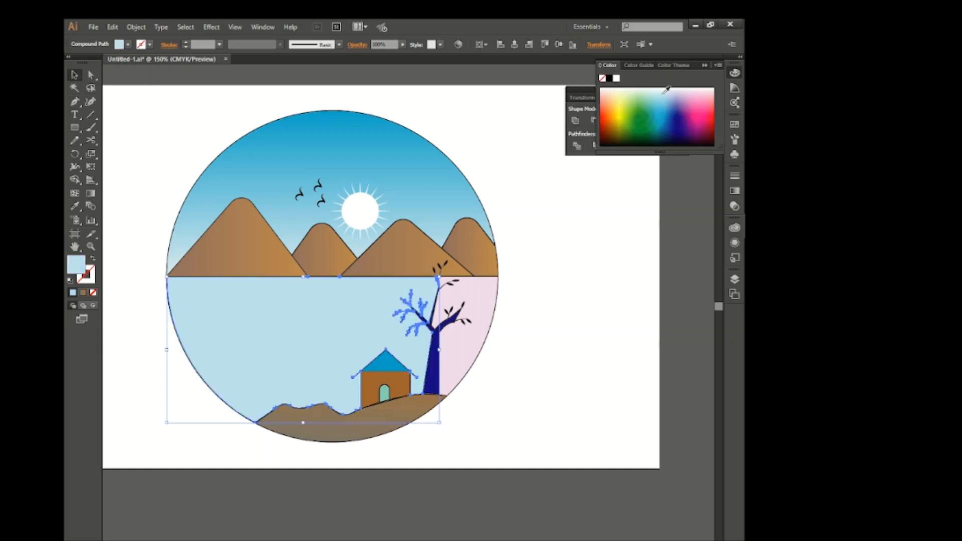
pyautogui.click(656, 87)
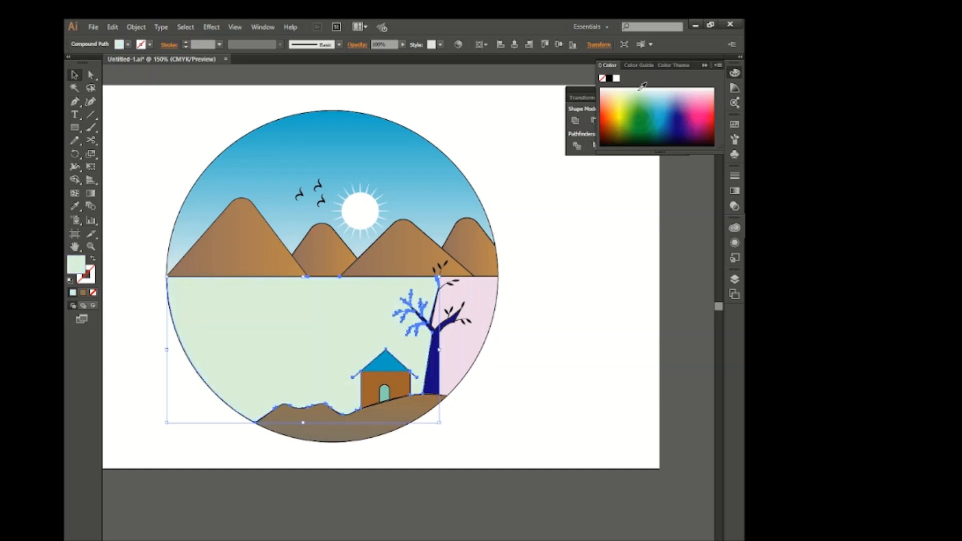
# Match the remaining pink area behind the tree to the pale green by sampling it with the Eyedropper.
pyautogui.click(476, 318)
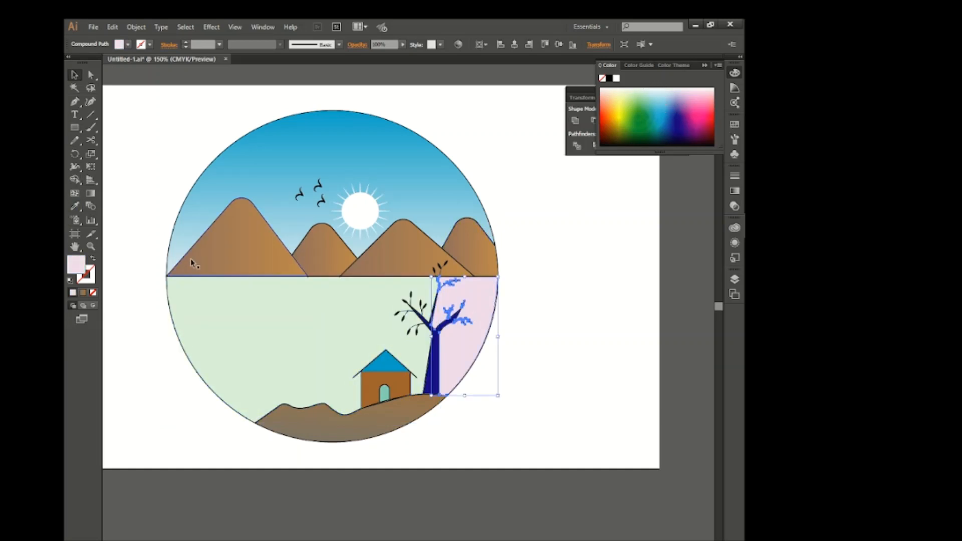
pyautogui.click(75, 206)
pyautogui.click(204, 302)
pyautogui.click(75, 75)
pyautogui.click(124, 113)
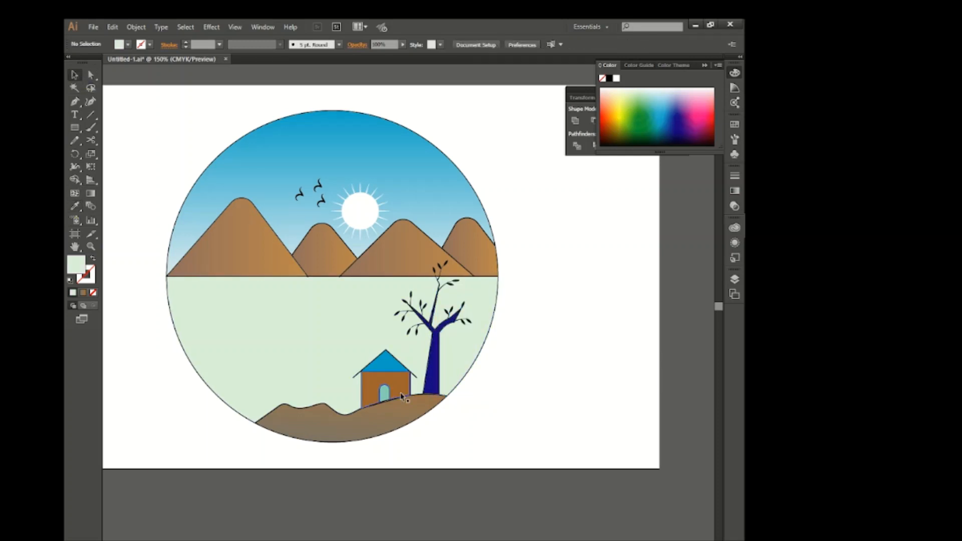
# Fill the tree trunk and its thick branches with a linear gradient from slate blue to brown.
pyautogui.scroll(3, 460, 369)
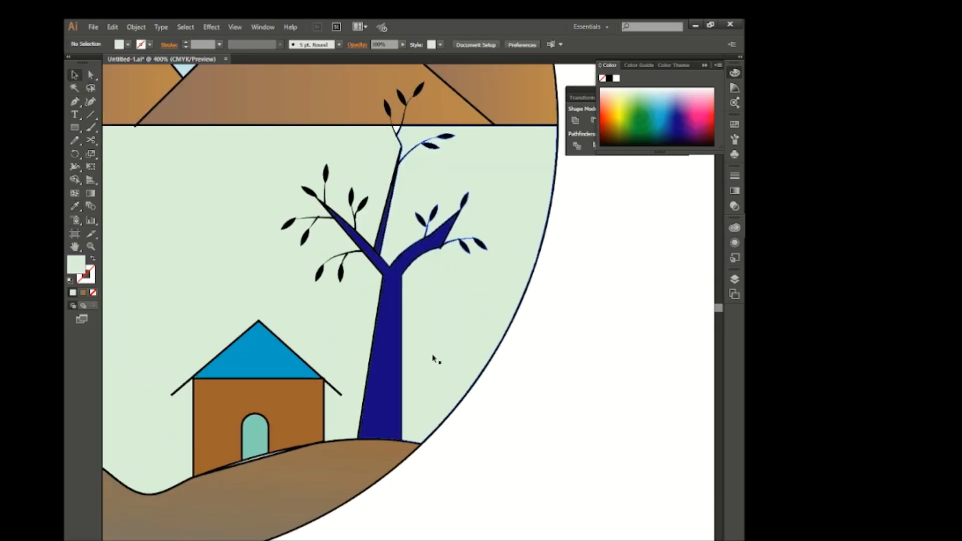
pyautogui.click(400, 376)
pyautogui.keyDown('shift'); pyautogui.click(382, 267); pyautogui.keyUp('shift')
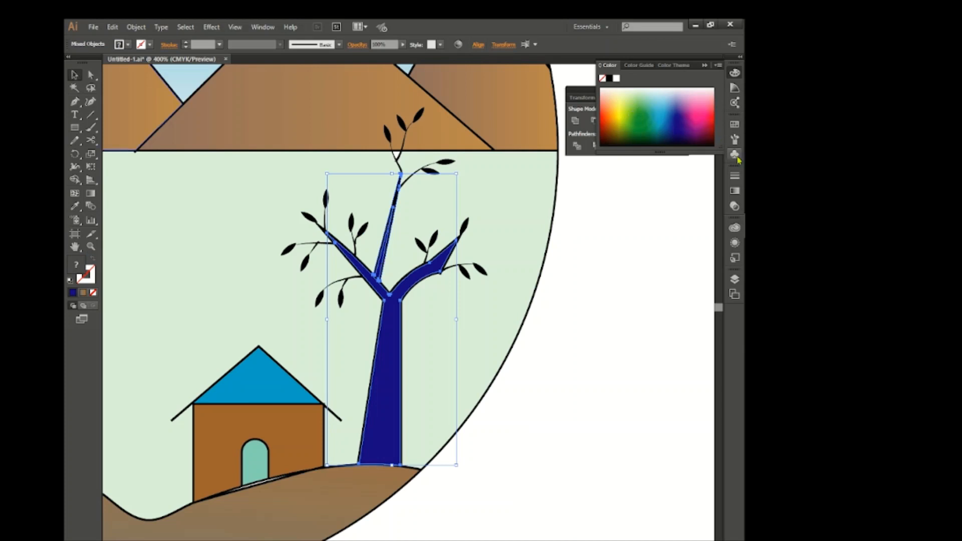
pyautogui.click(735, 191)
pyautogui.click(652, 243)
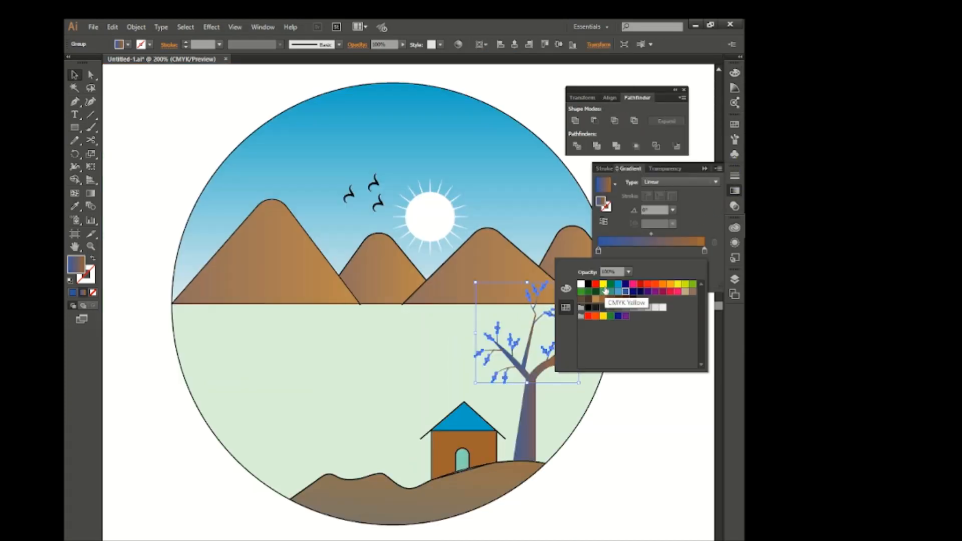
# Fill the tree's leaves with a linear gradient from yellow to orange and deselect the artwork.
pyautogui.click(604, 284)
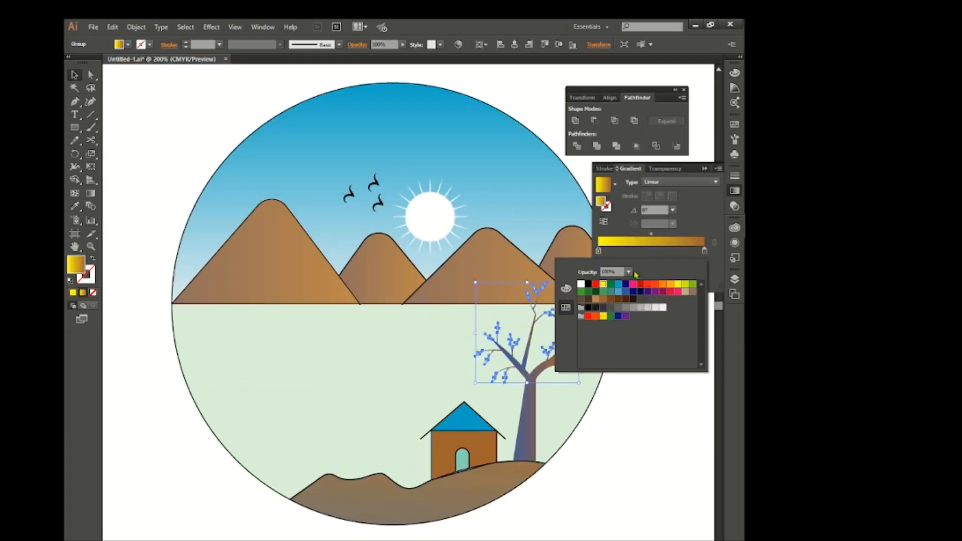
pyautogui.click(688, 290)
pyautogui.click(644, 395)
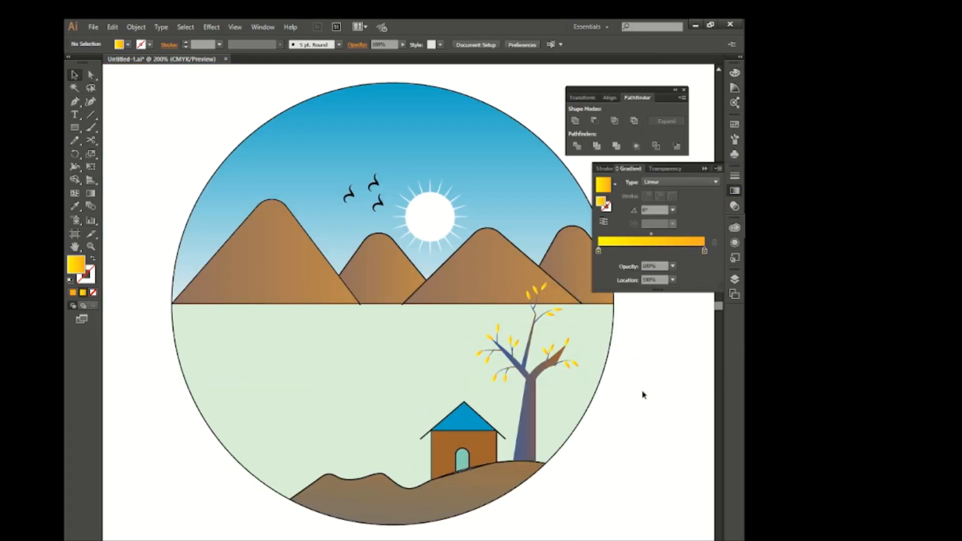
pyautogui.hscroll(2, 644, 395)
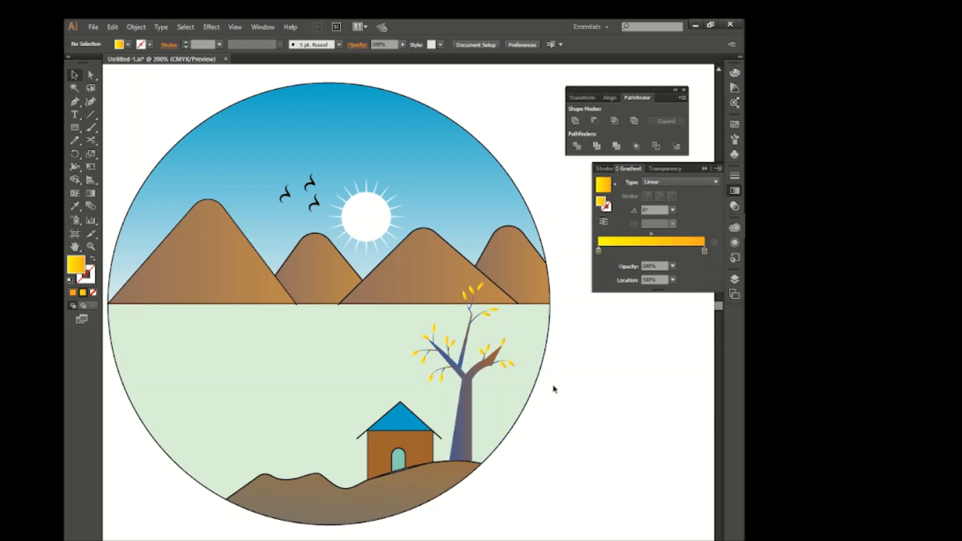